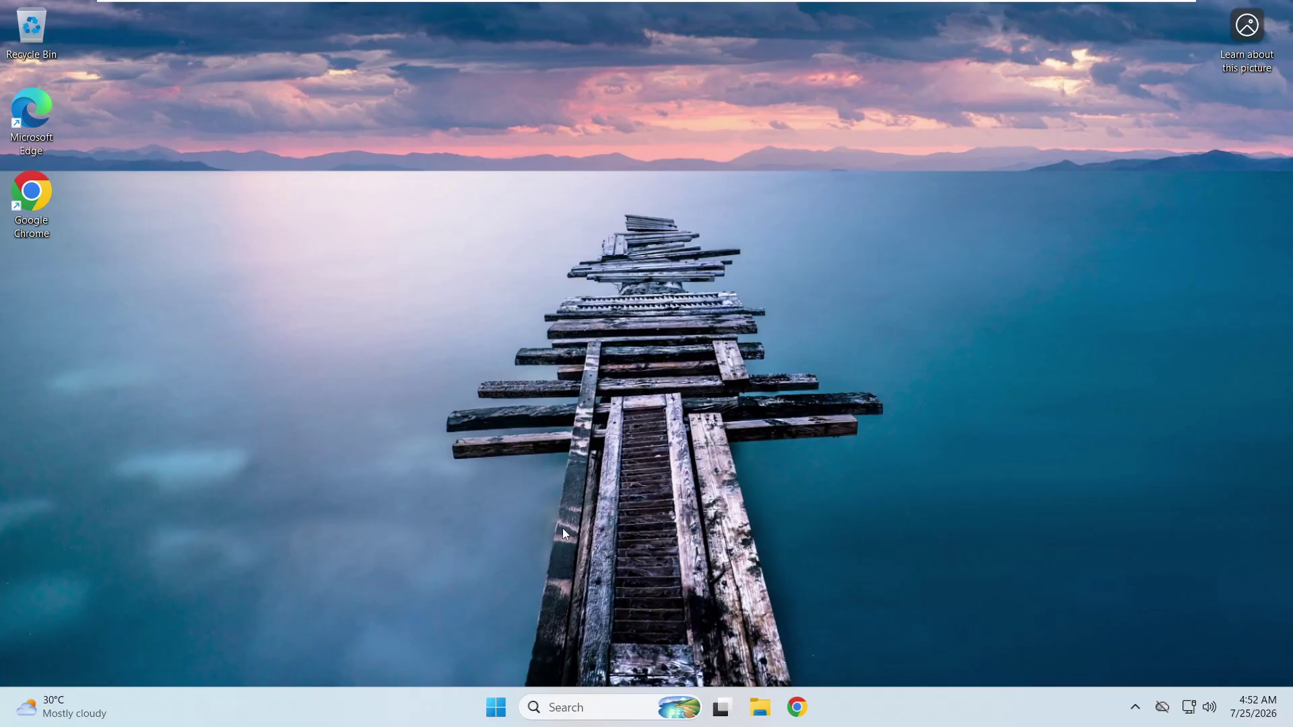
- Open Disk Management full screen and check the shrink space available on the C: volume, leaving without shrinking it
right_click(503, 704)
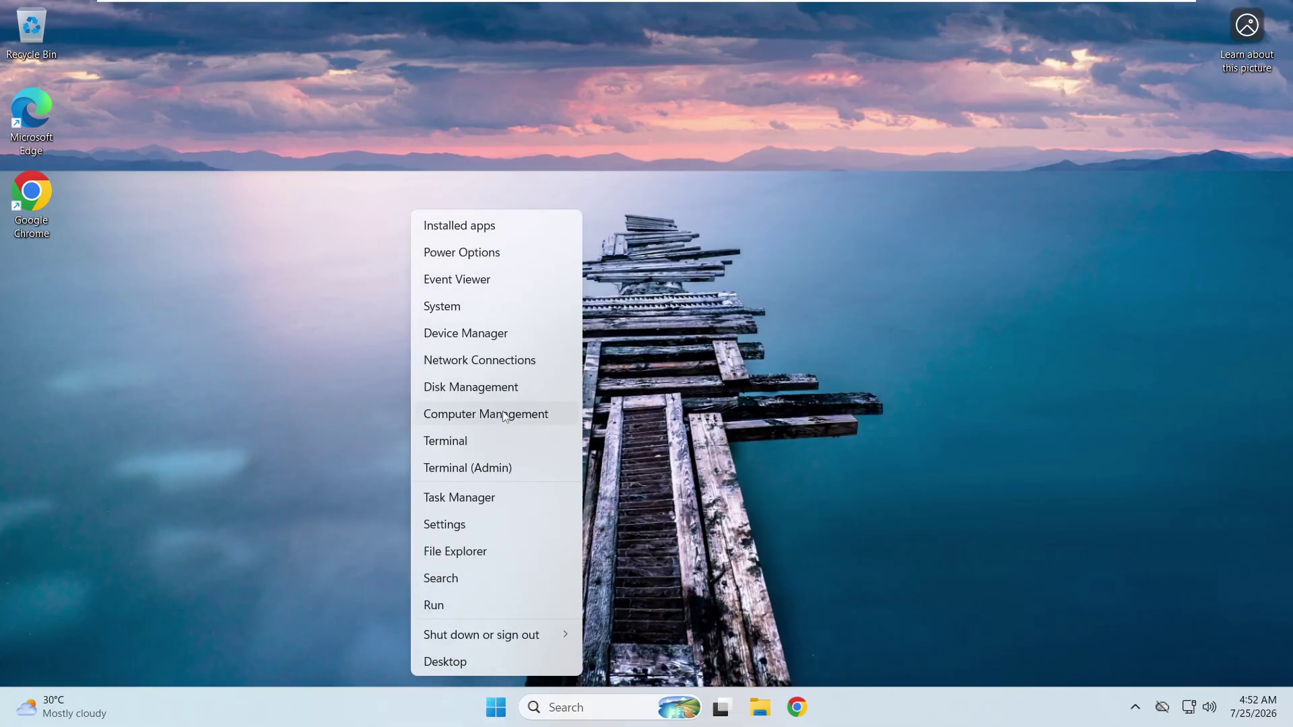
left_click(502, 390)
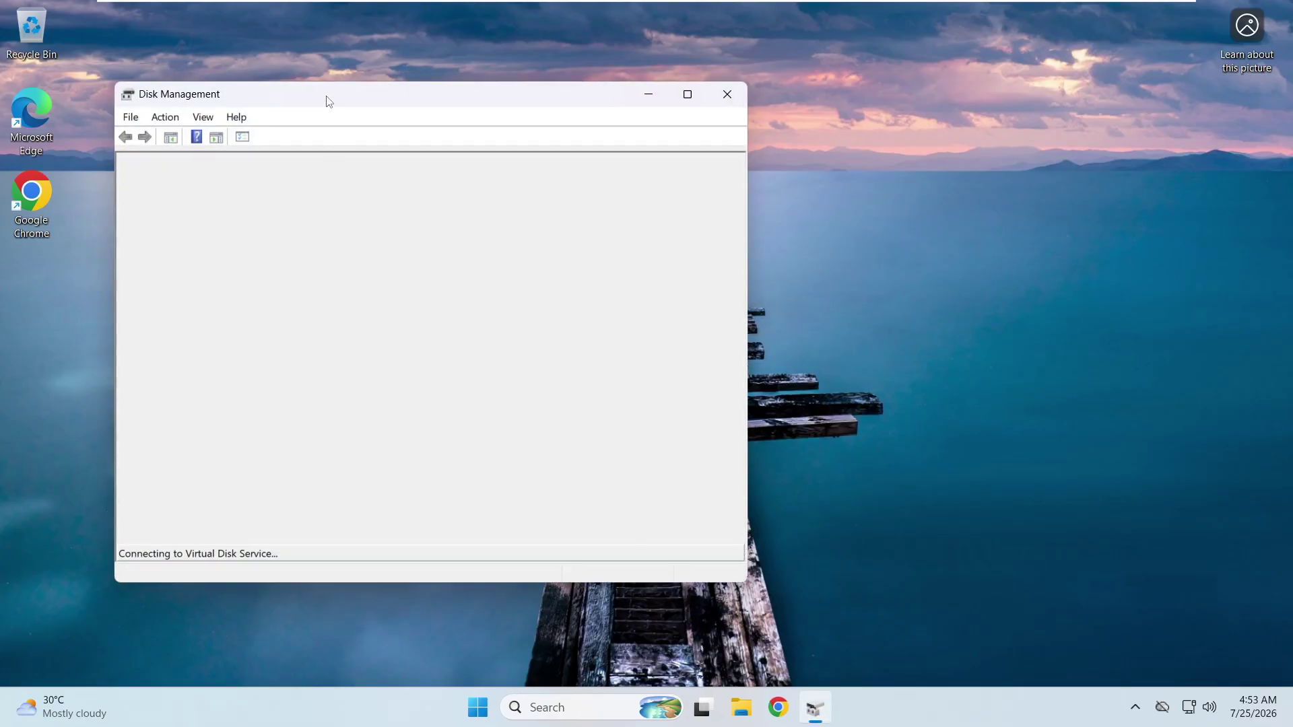
left_click(685, 94)
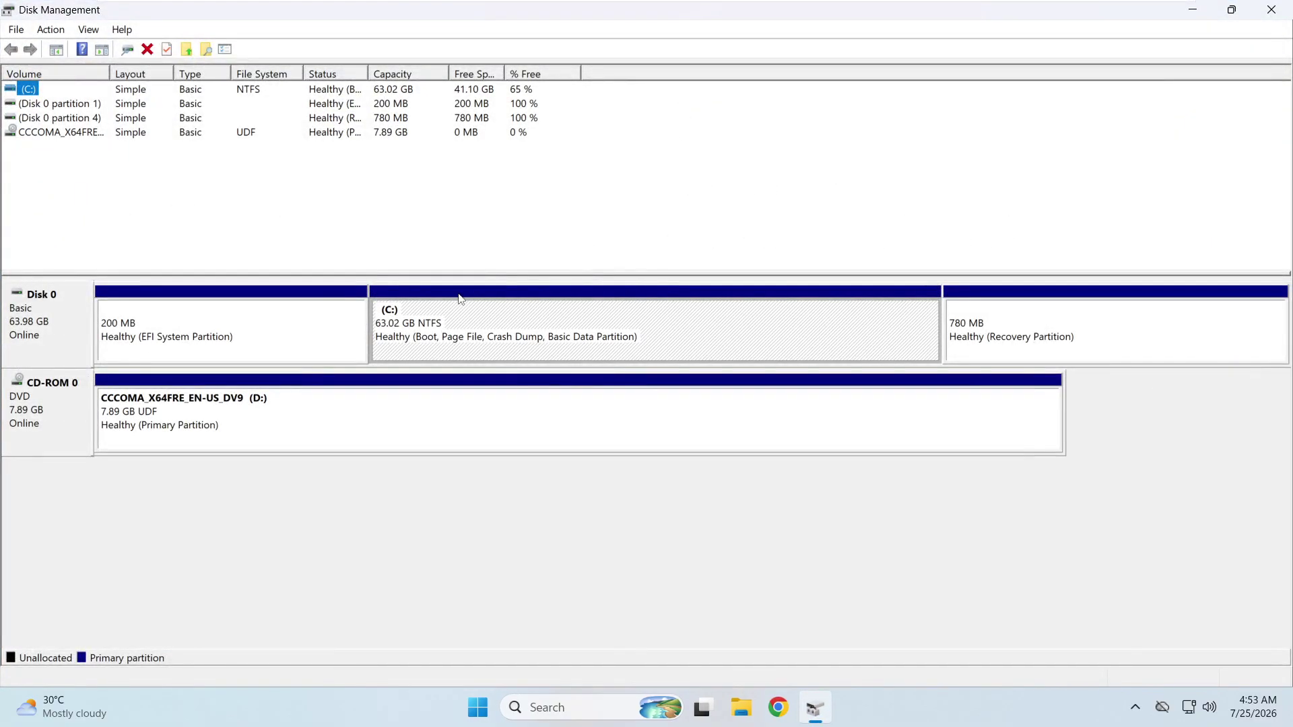
right_click(498, 323)
left_click(542, 453)
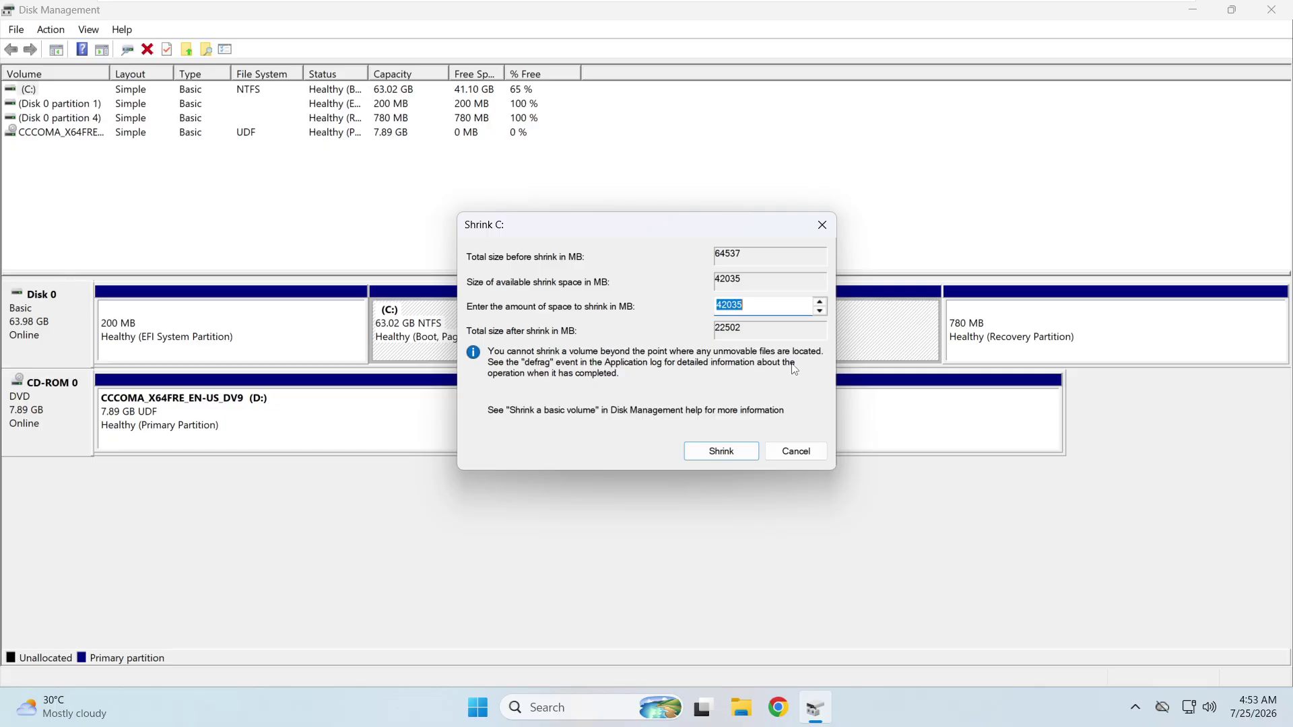
left_click(795, 452)
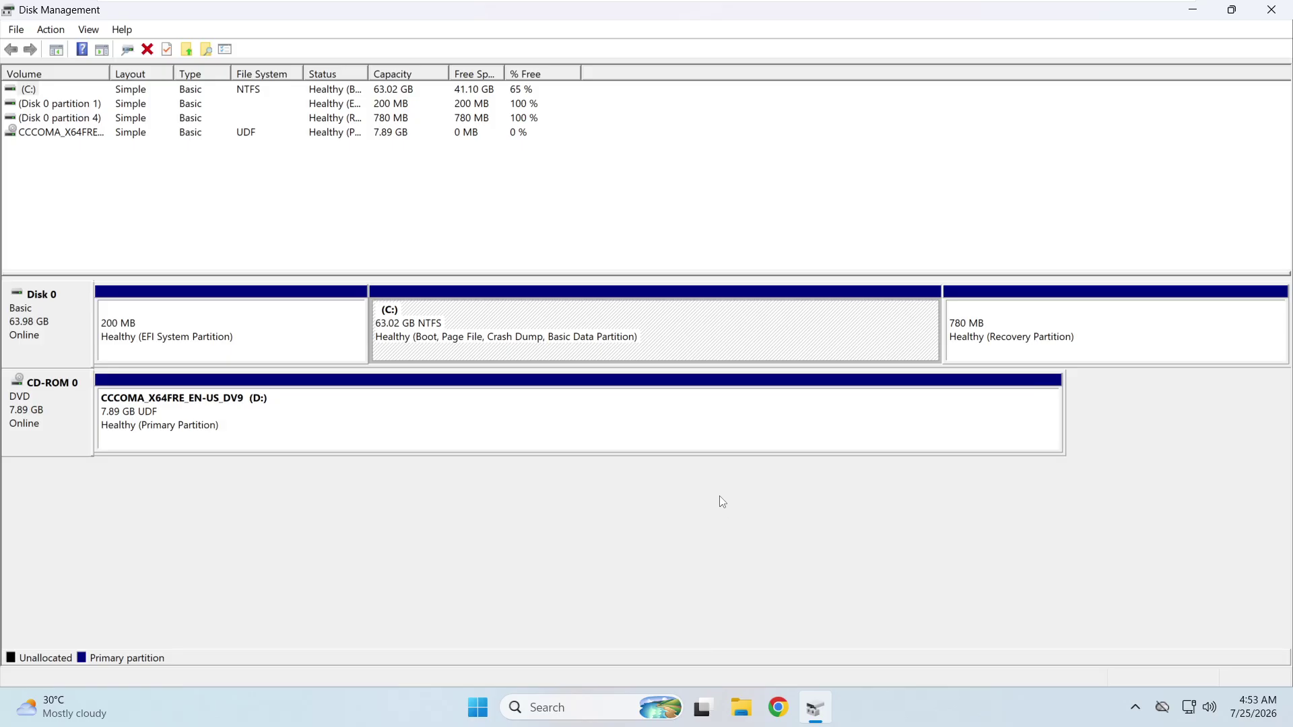
- Optimize the C: drive with Defragment and Optimize Drives, closing the tool once the run has finished
key("super")
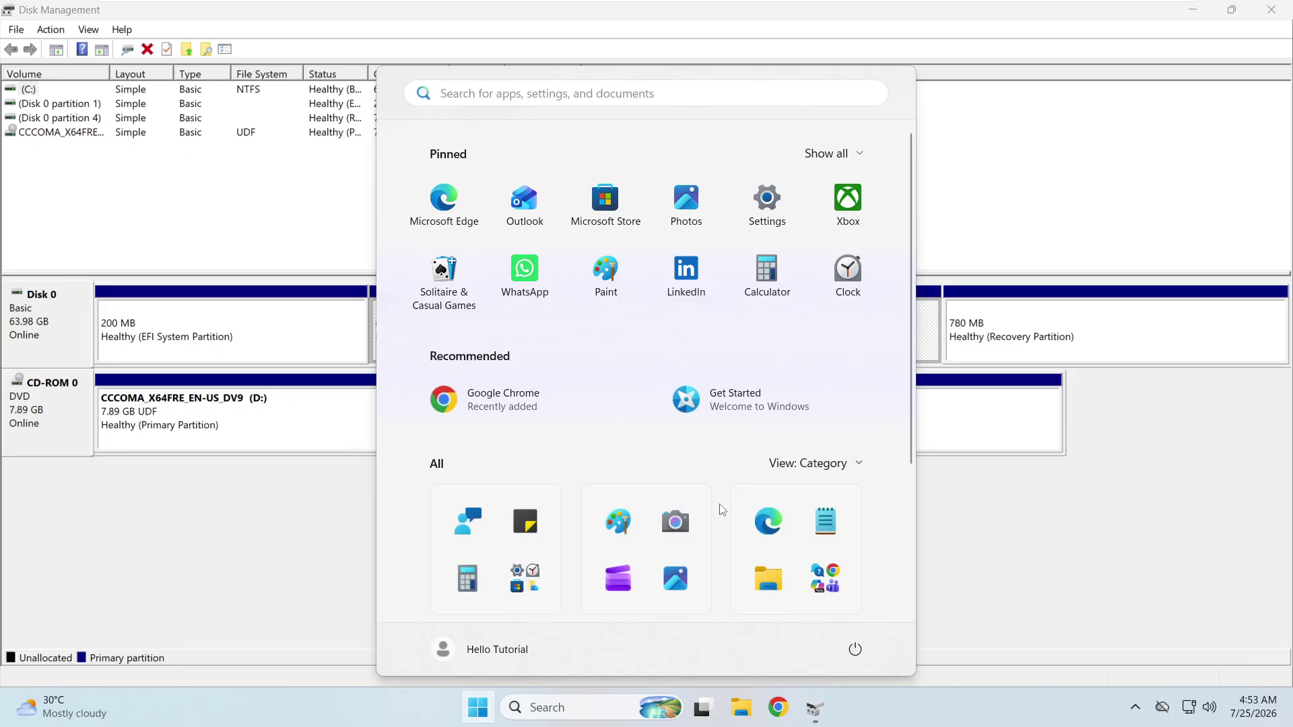
type("defragment")
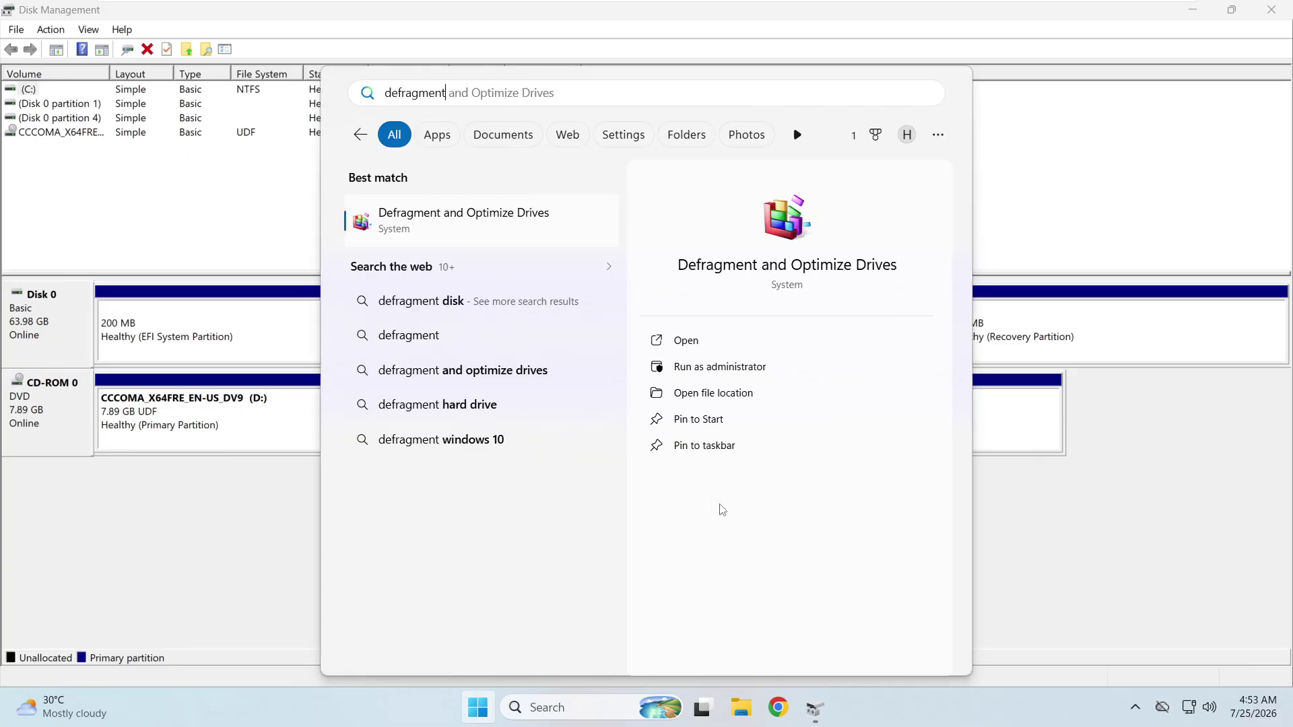
key("Return")
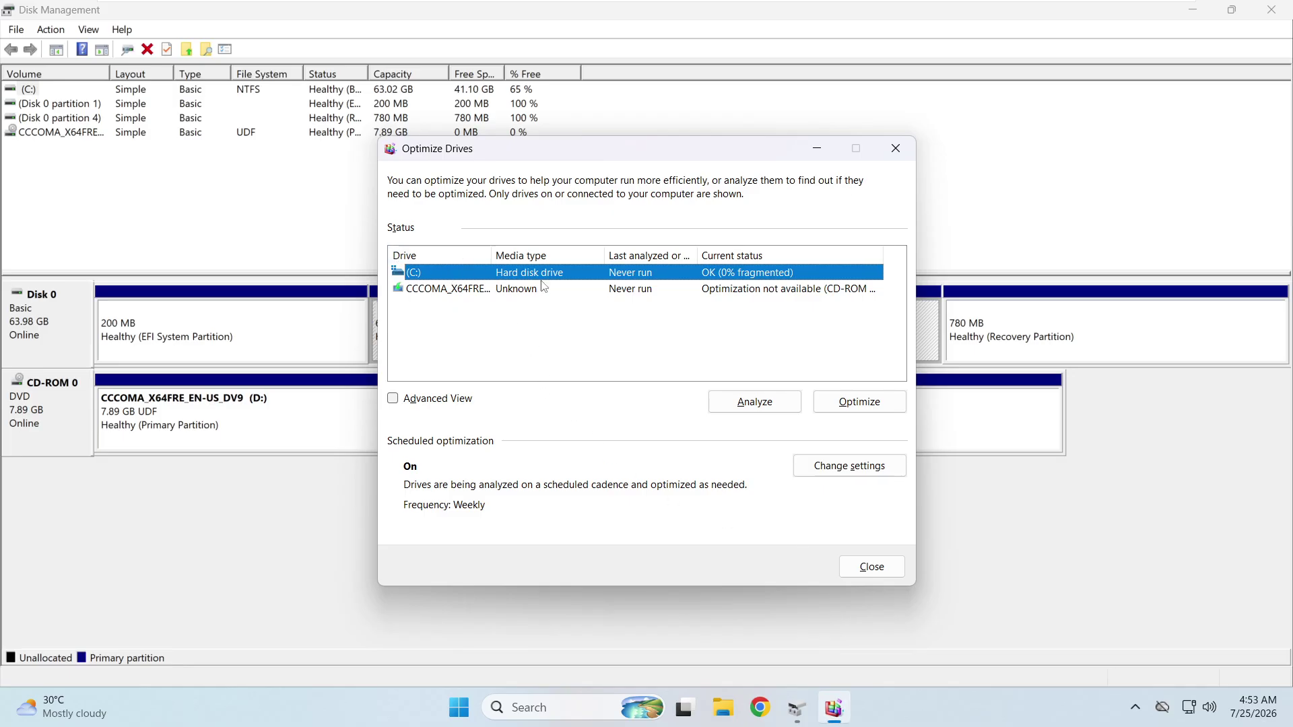
left_click(852, 402)
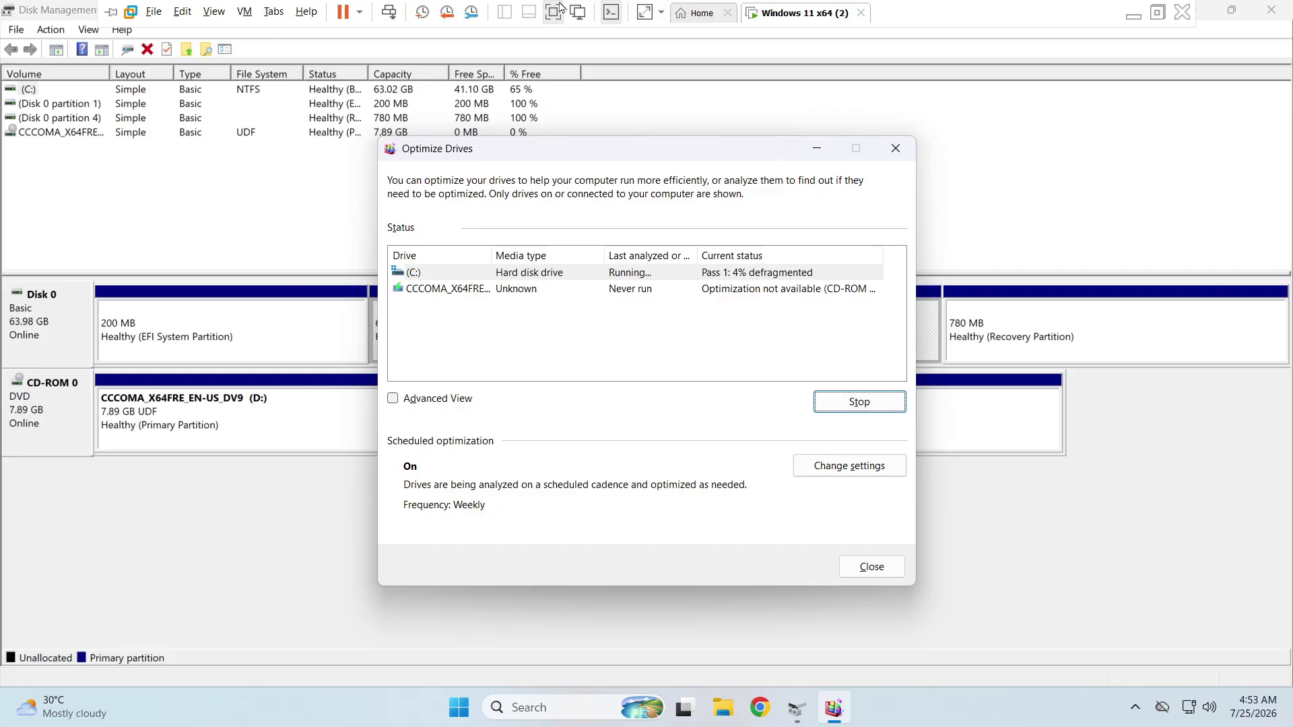
left_click(471, 9)
key("Escape")
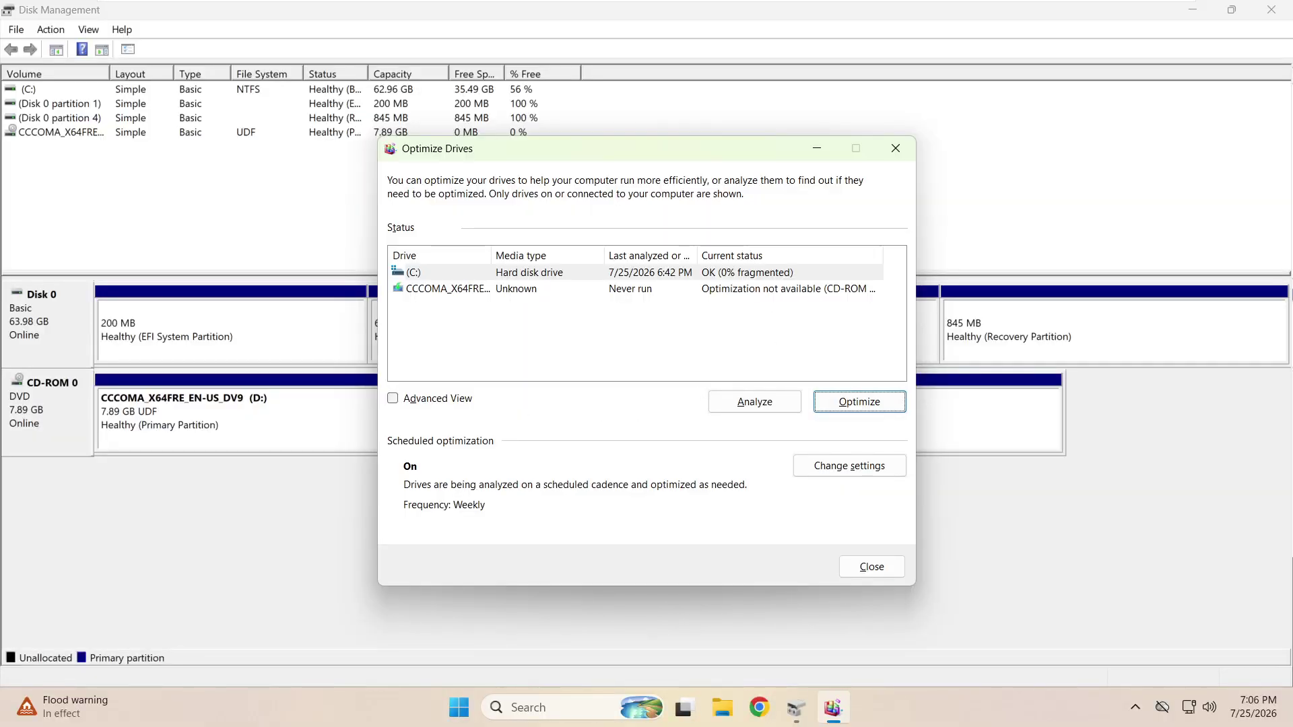
left_click(702, 277)
left_click(895, 152)
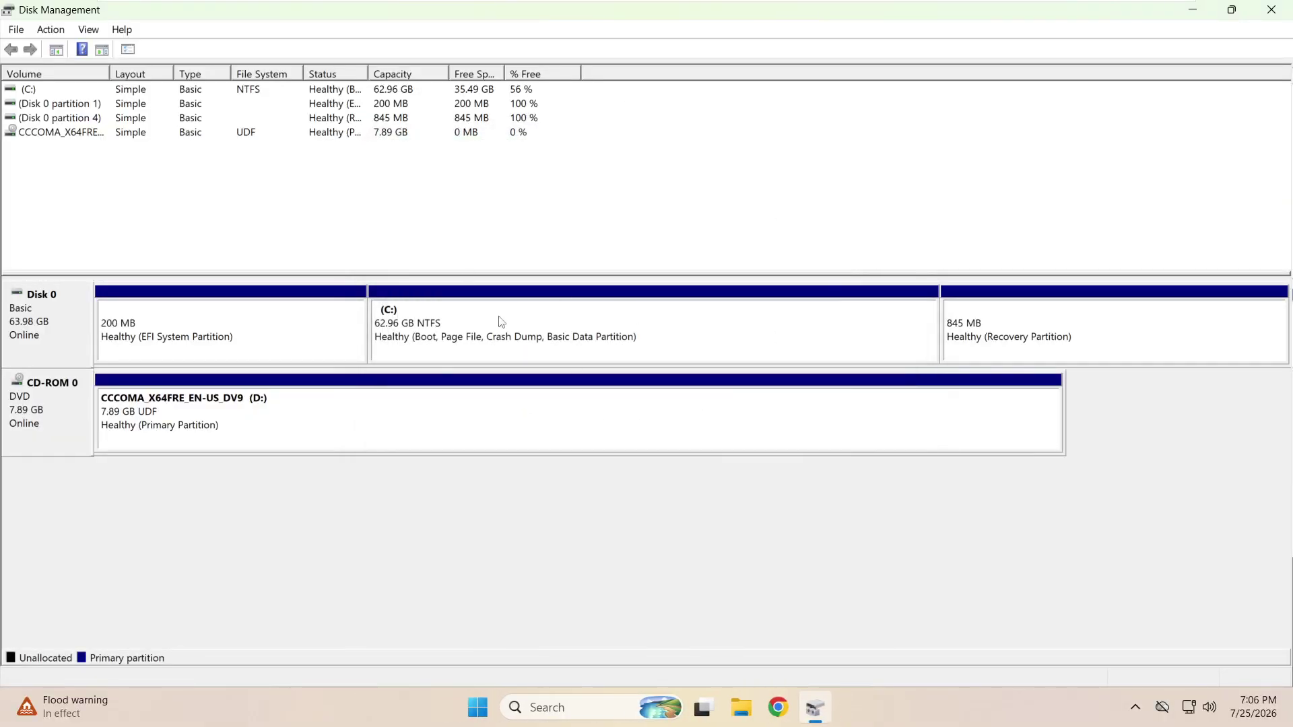
- Query the C: volume's available shrink space again in Disk Management, cancel the shrink and close the window
right_click(633, 326)
left_click(700, 462)
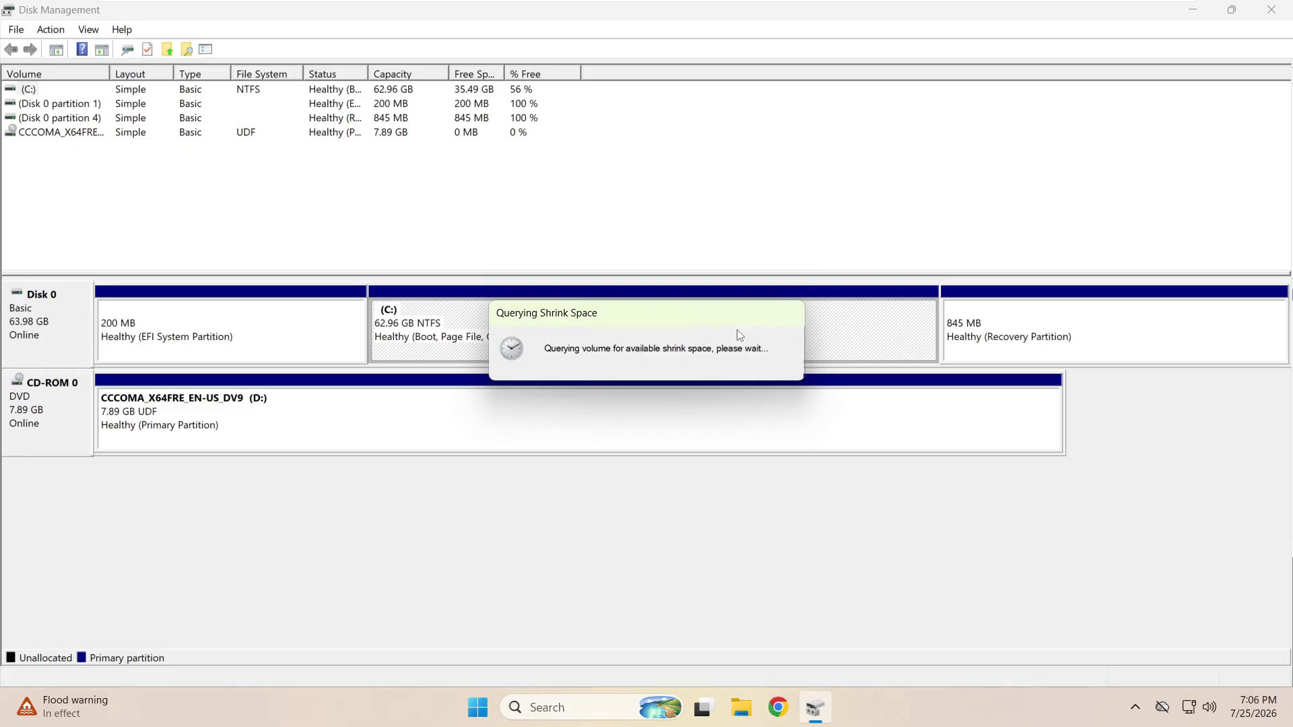
left_click(760, 306)
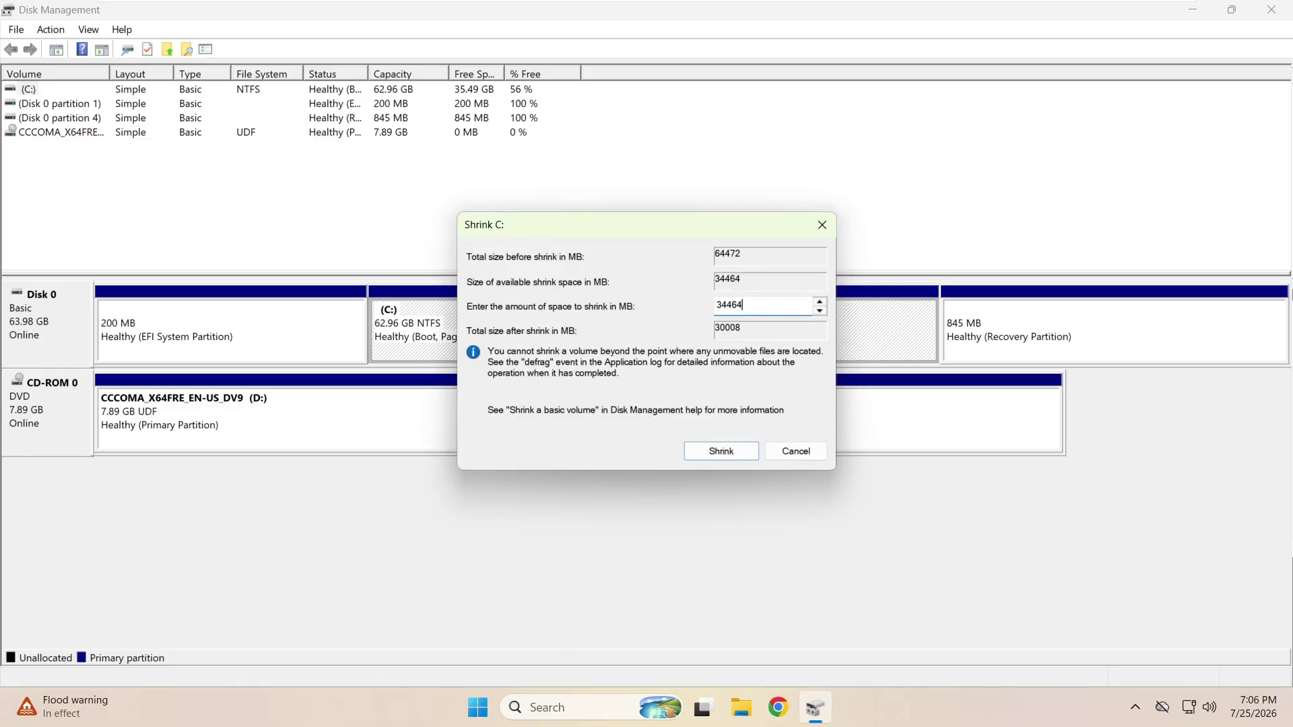
key("ctrl+a")
left_click(797, 452)
left_click(1271, 10)
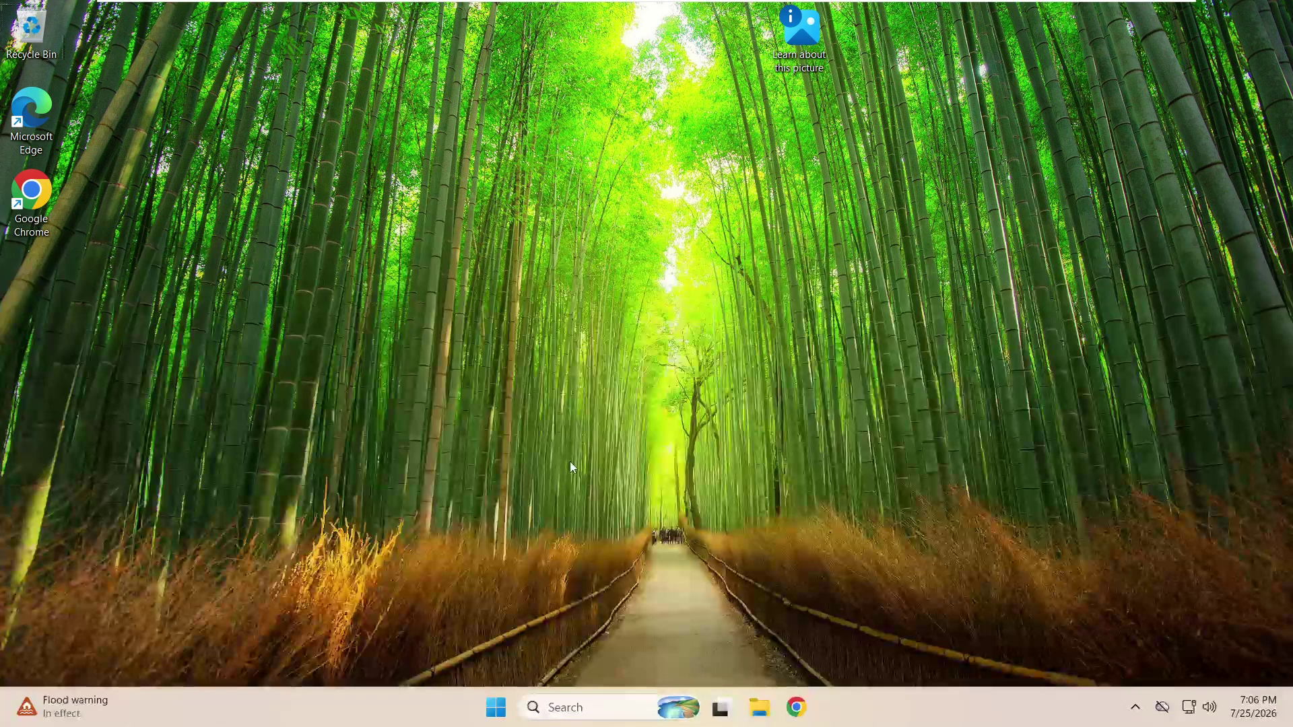
- Open the Create a restore point settings and confirm Disable system protection for Local Disk (C:)
key("super")
type("cr")
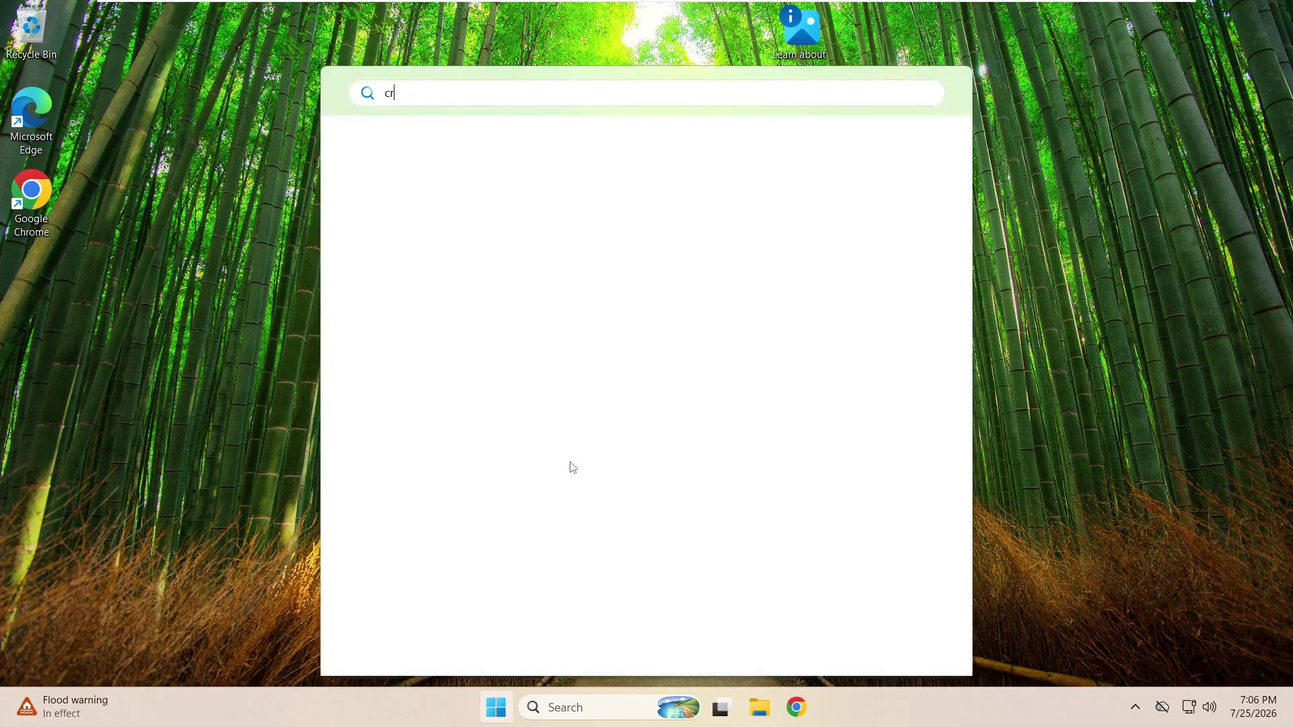
type("eate a restore")
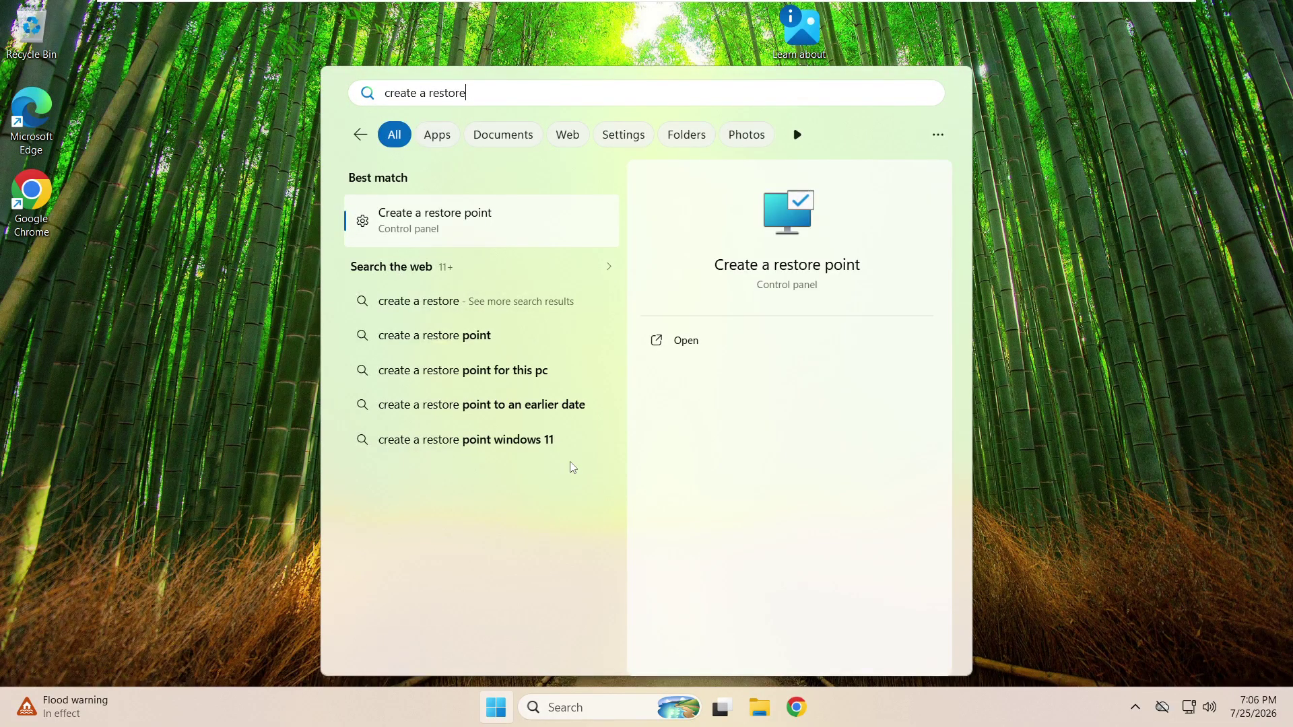
key("Return")
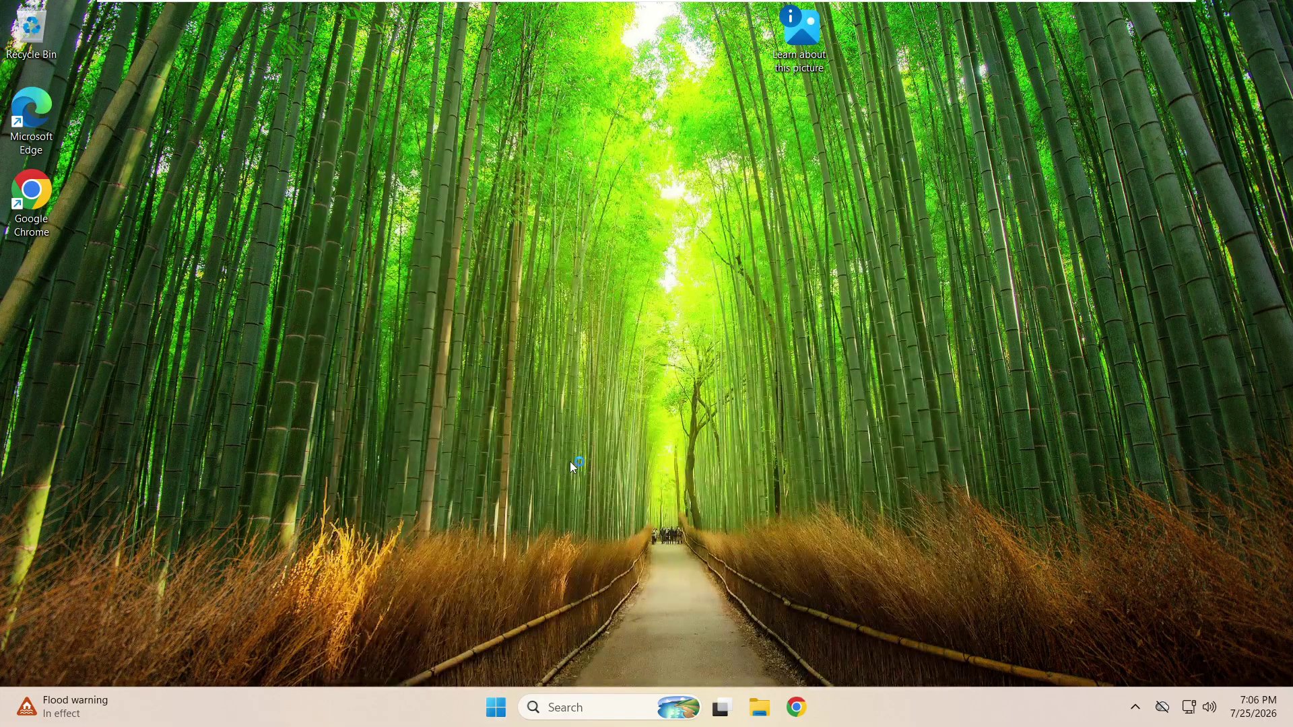
left_click_drag(254, 32, 697, 124)
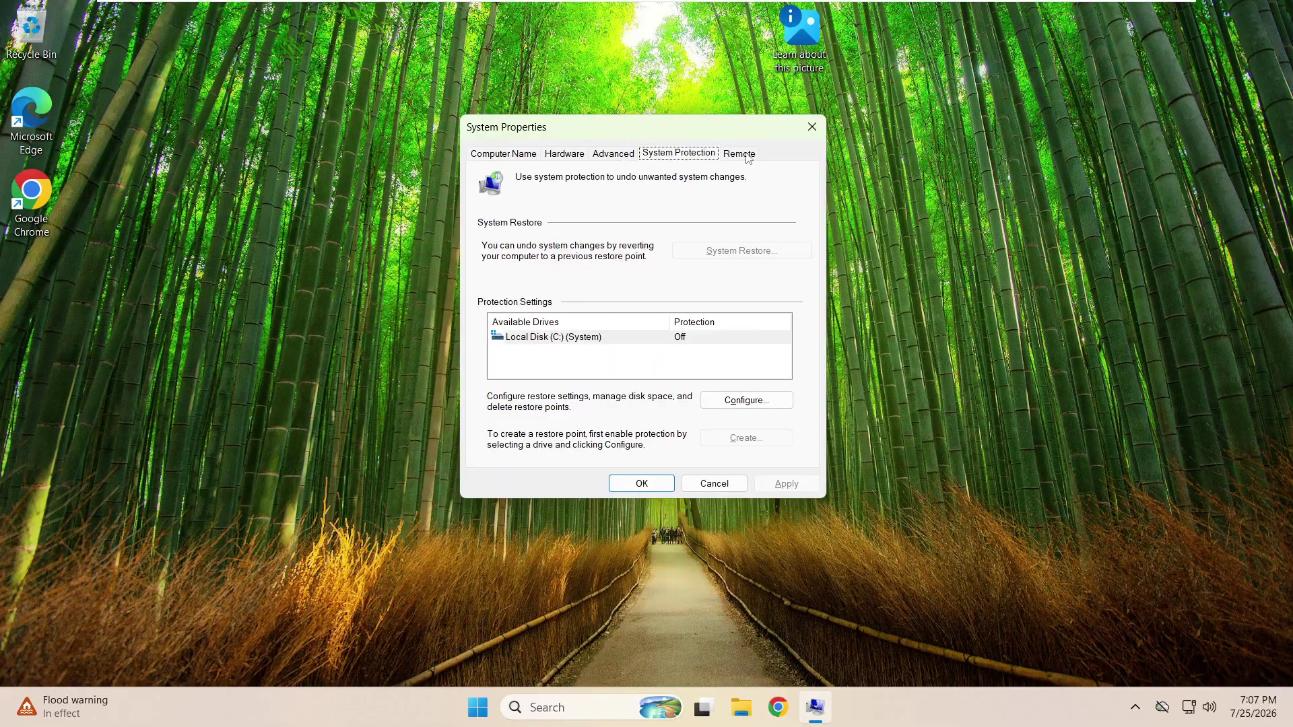
left_click(720, 407)
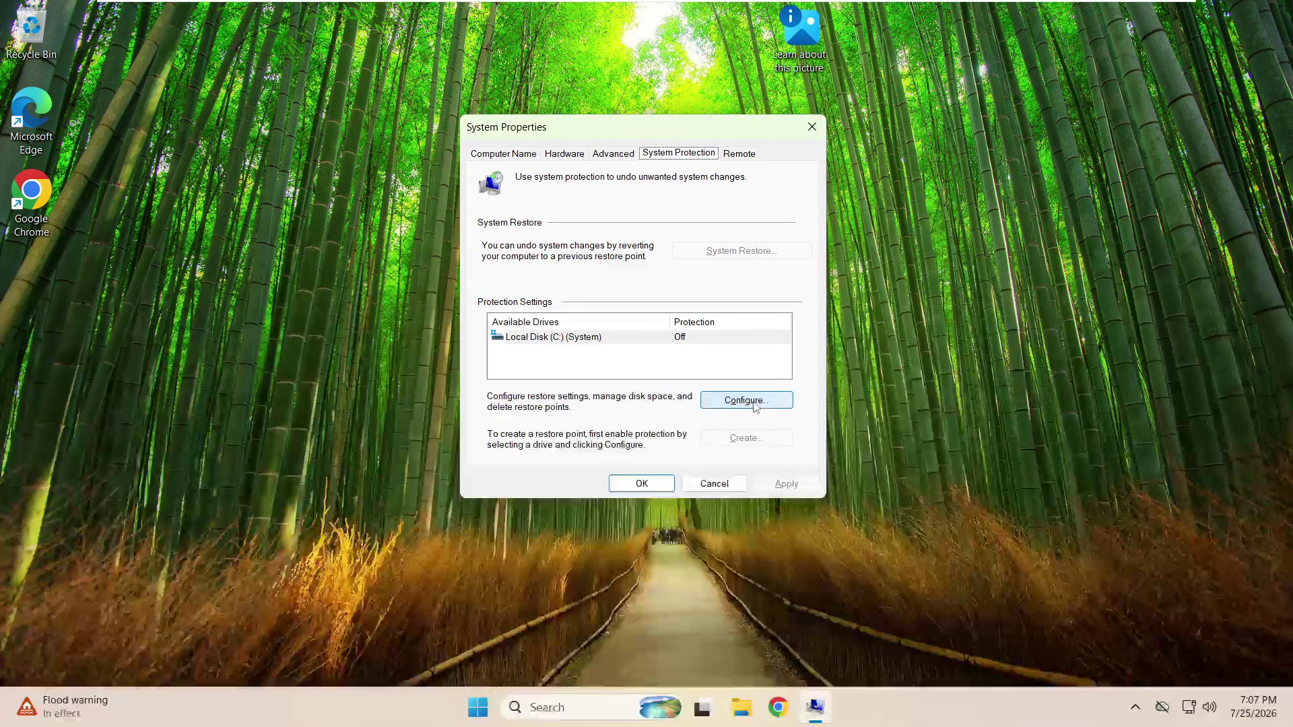
left_click(508, 339)
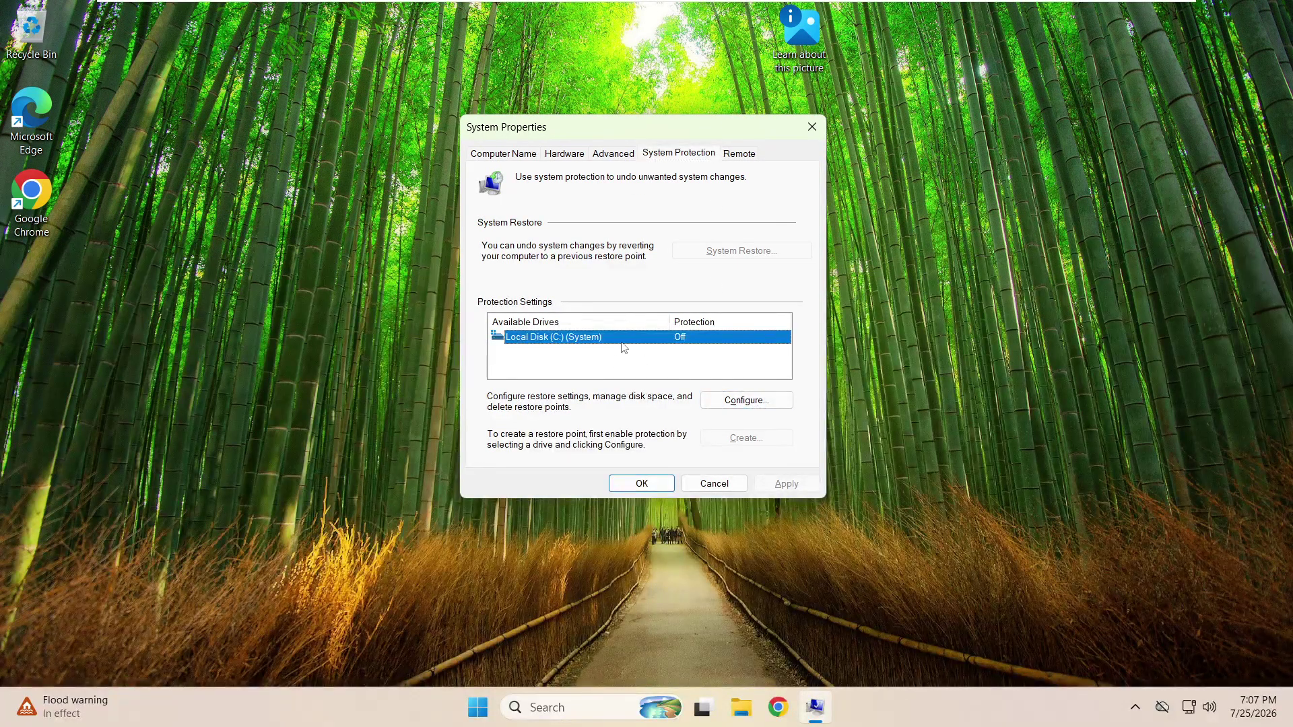
left_click(741, 400)
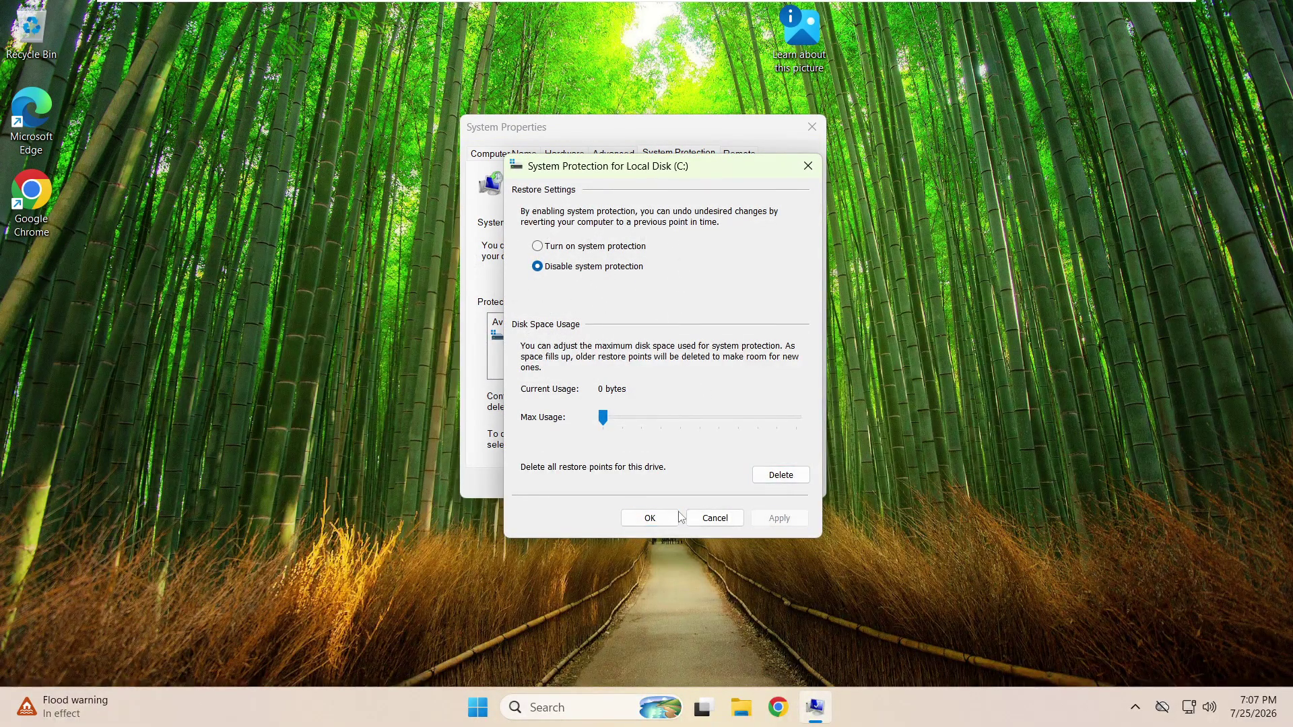
left_click(660, 523)
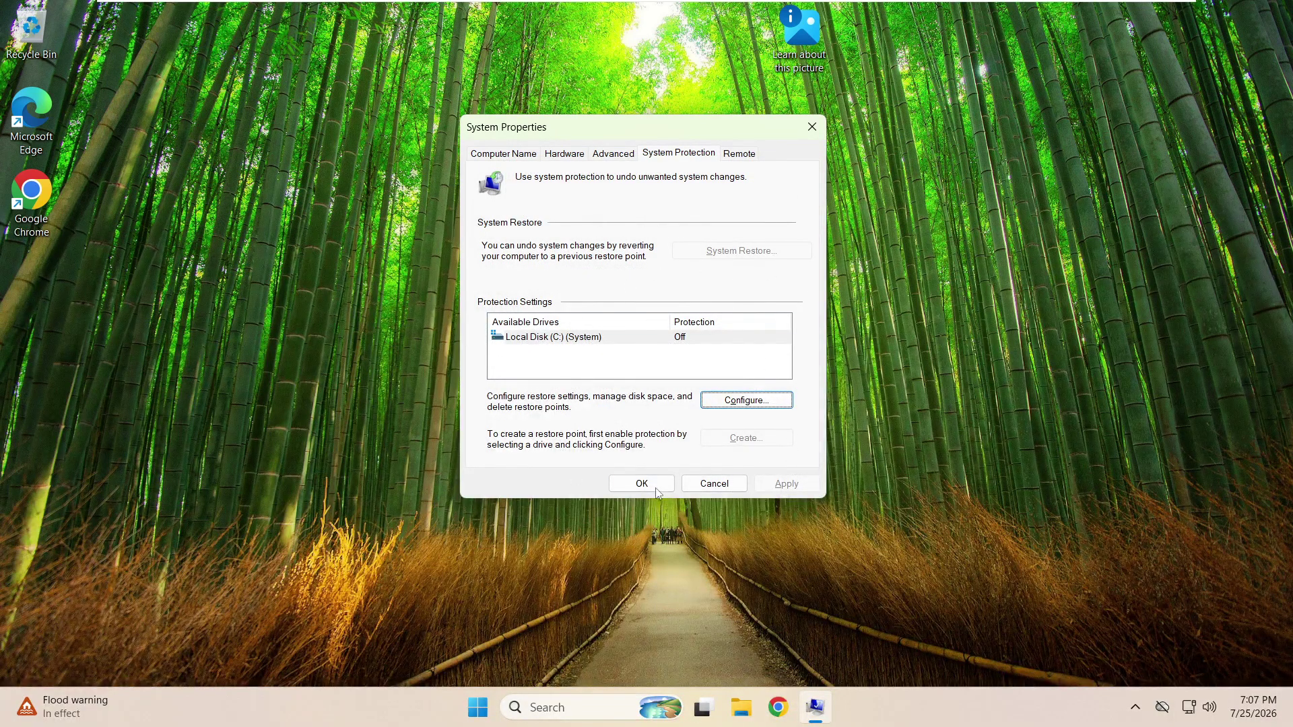
left_click(657, 492)
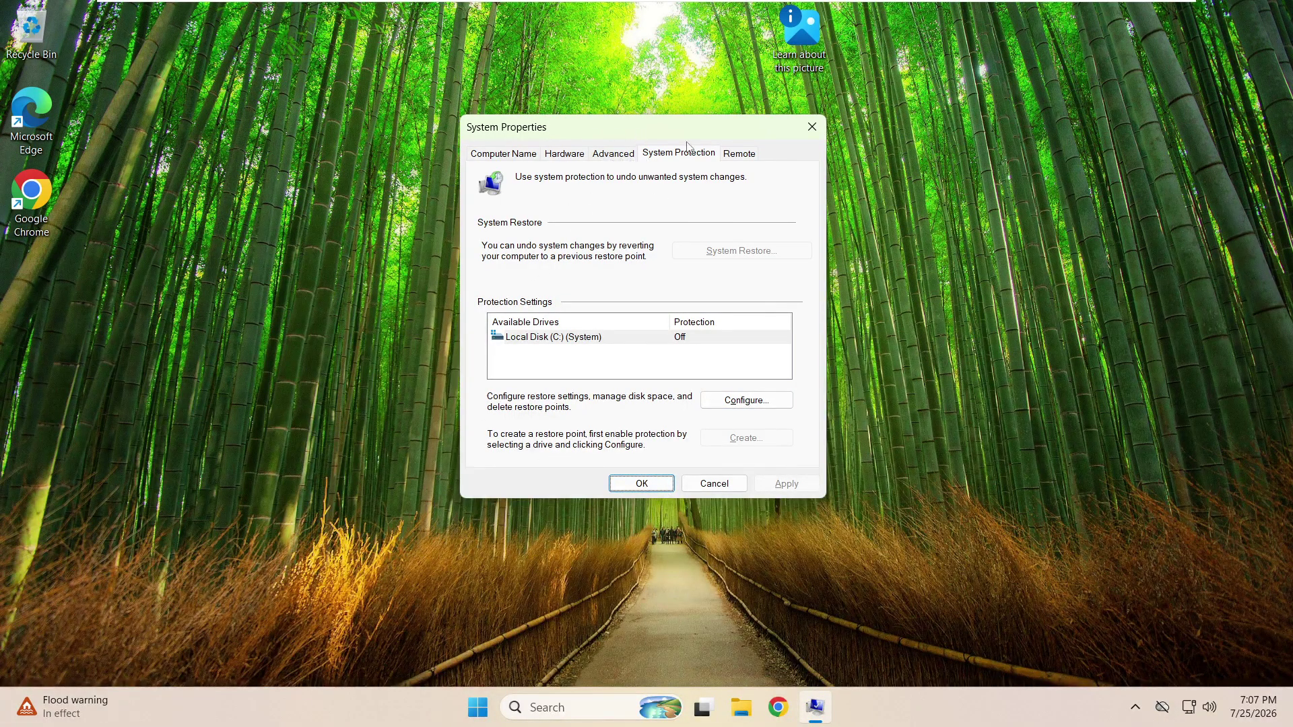
- Turn off automatic paging file management in the virtual memory settings and set drive C: to No paging file
left_click(613, 155)
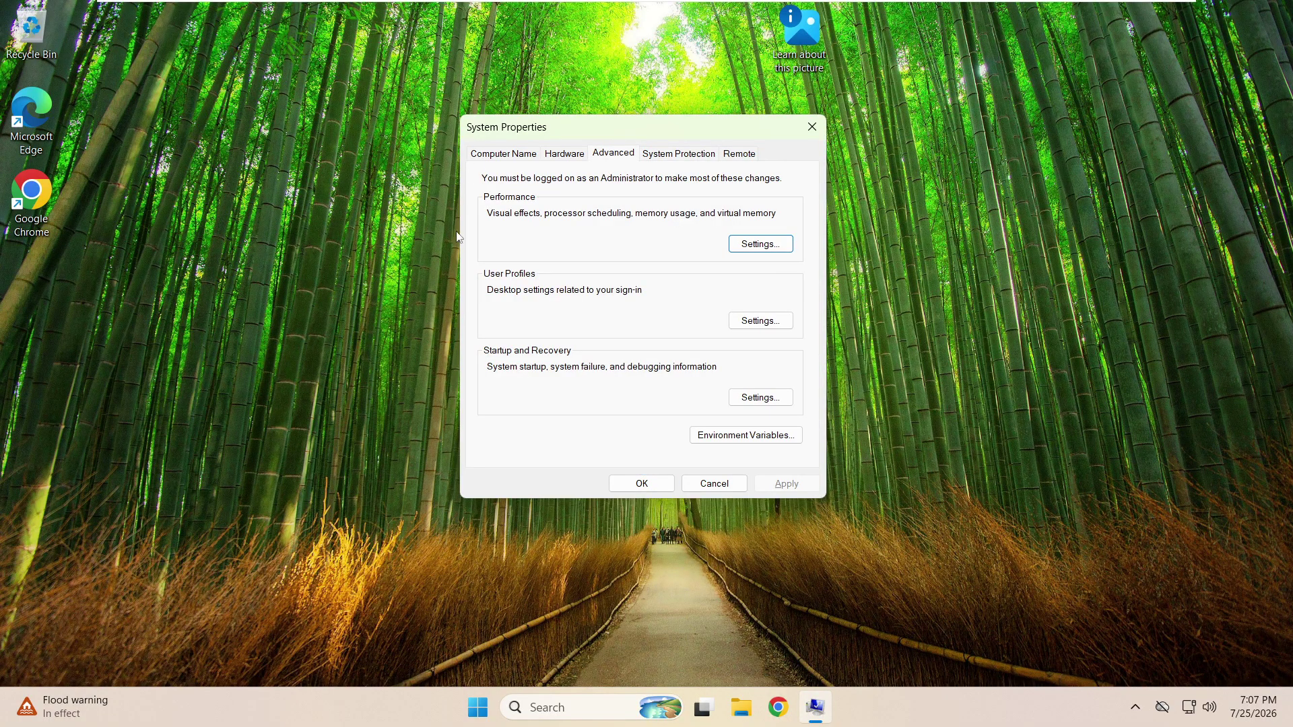
left_click(775, 249)
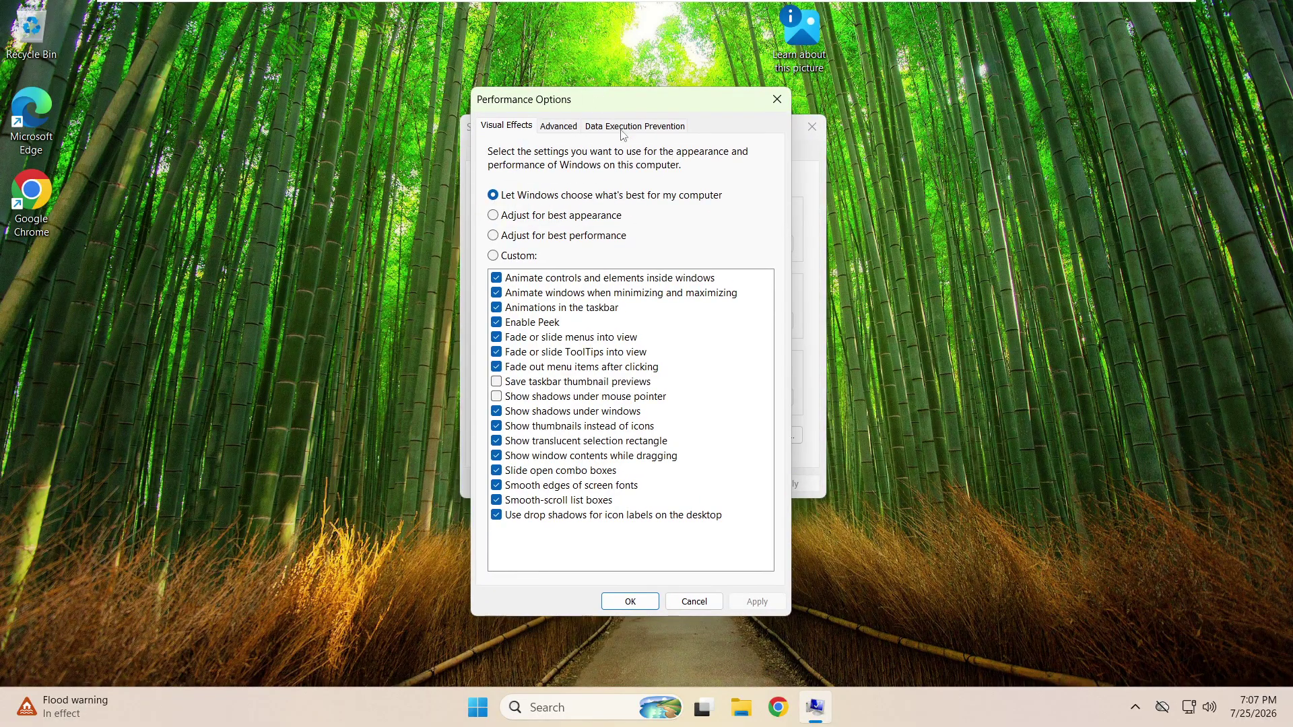
left_click(559, 130)
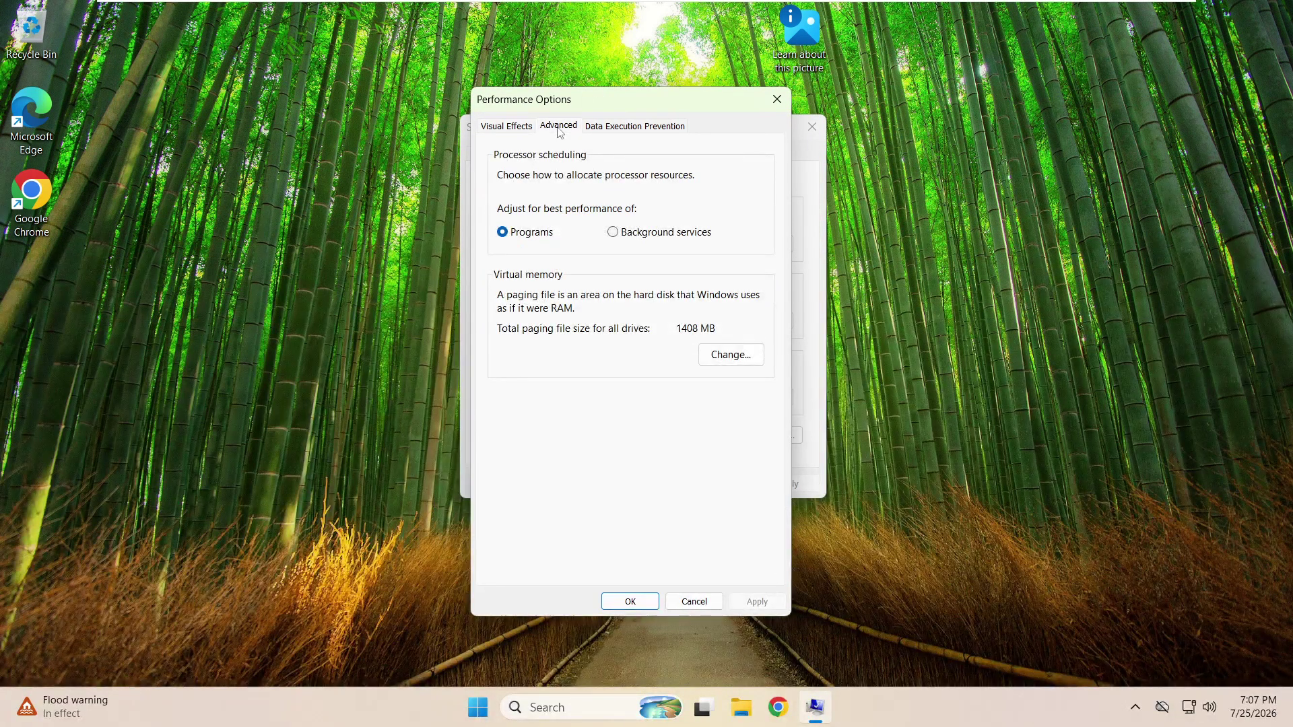
left_click(753, 355)
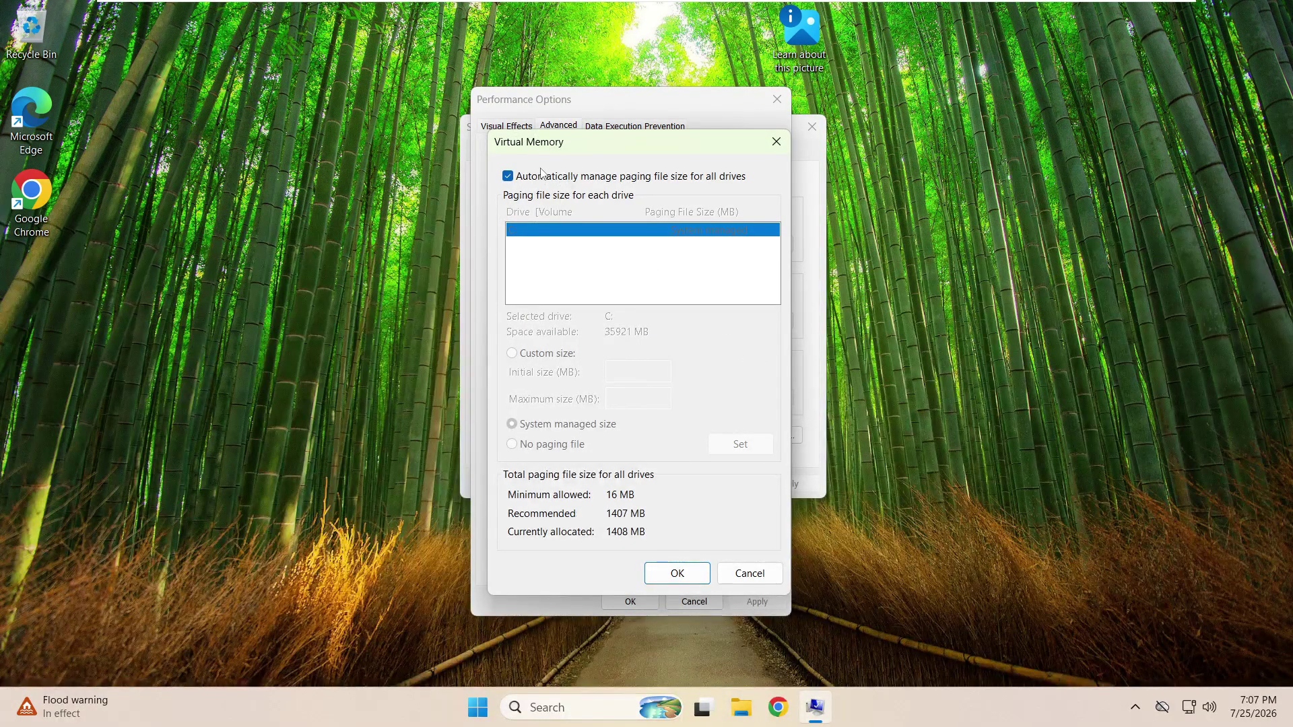
left_click(520, 177)
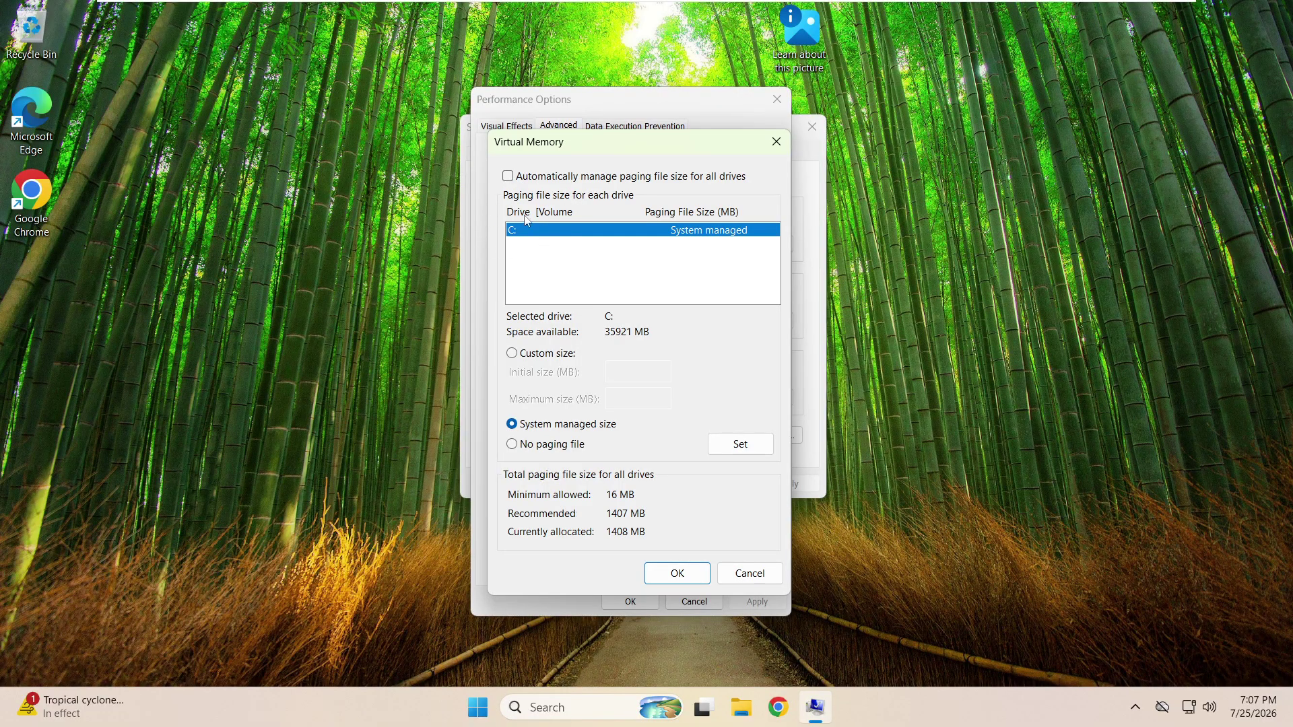
left_click(525, 446)
left_click(737, 453)
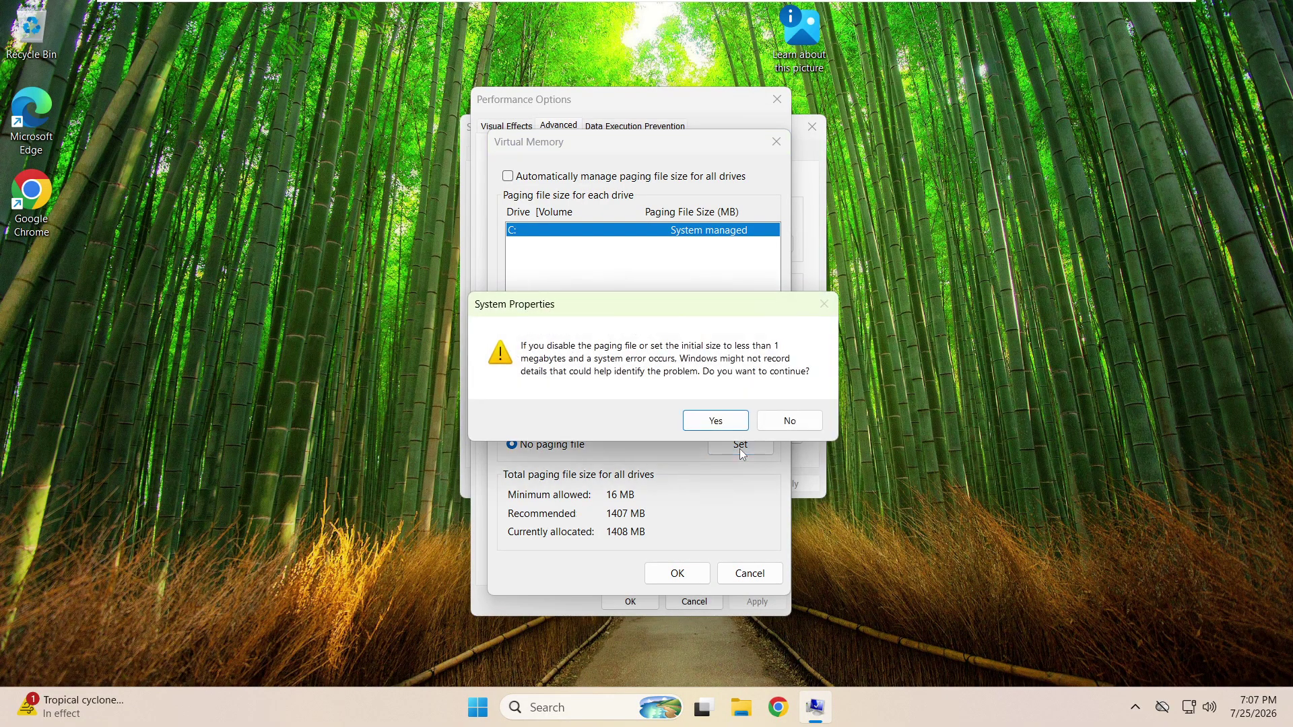
left_click(715, 421)
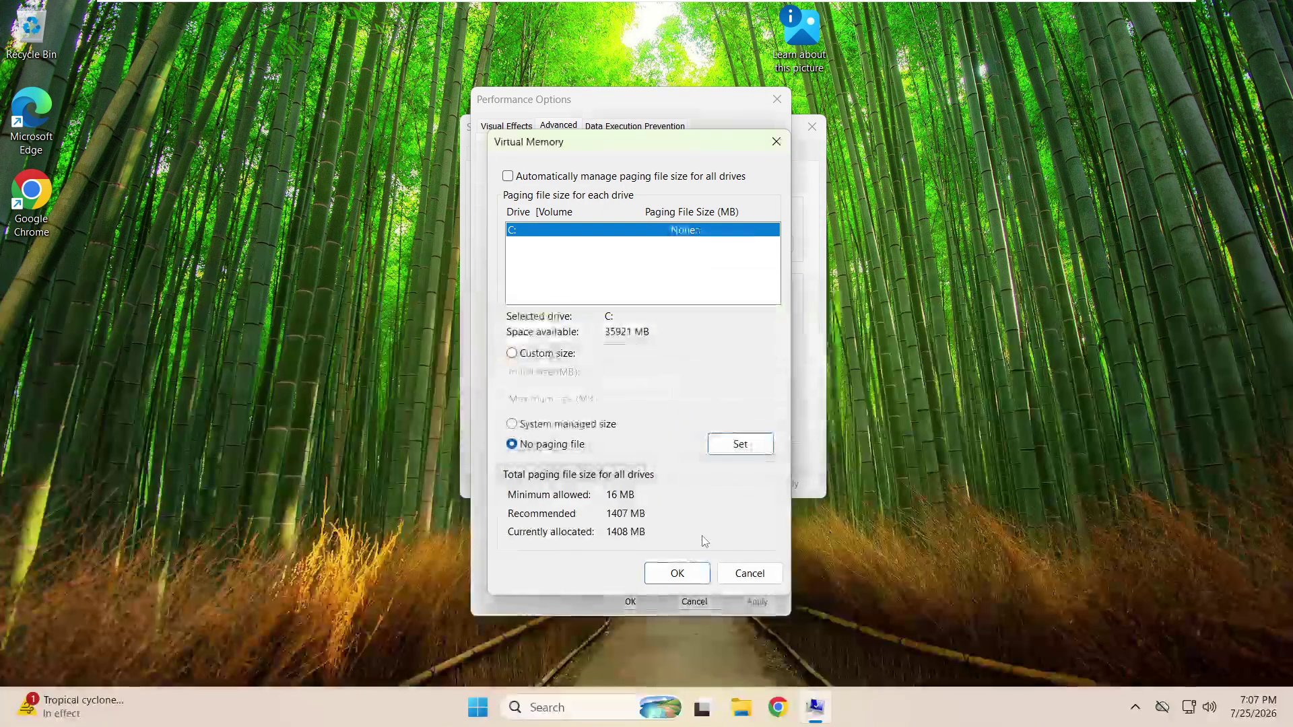
left_click(684, 582)
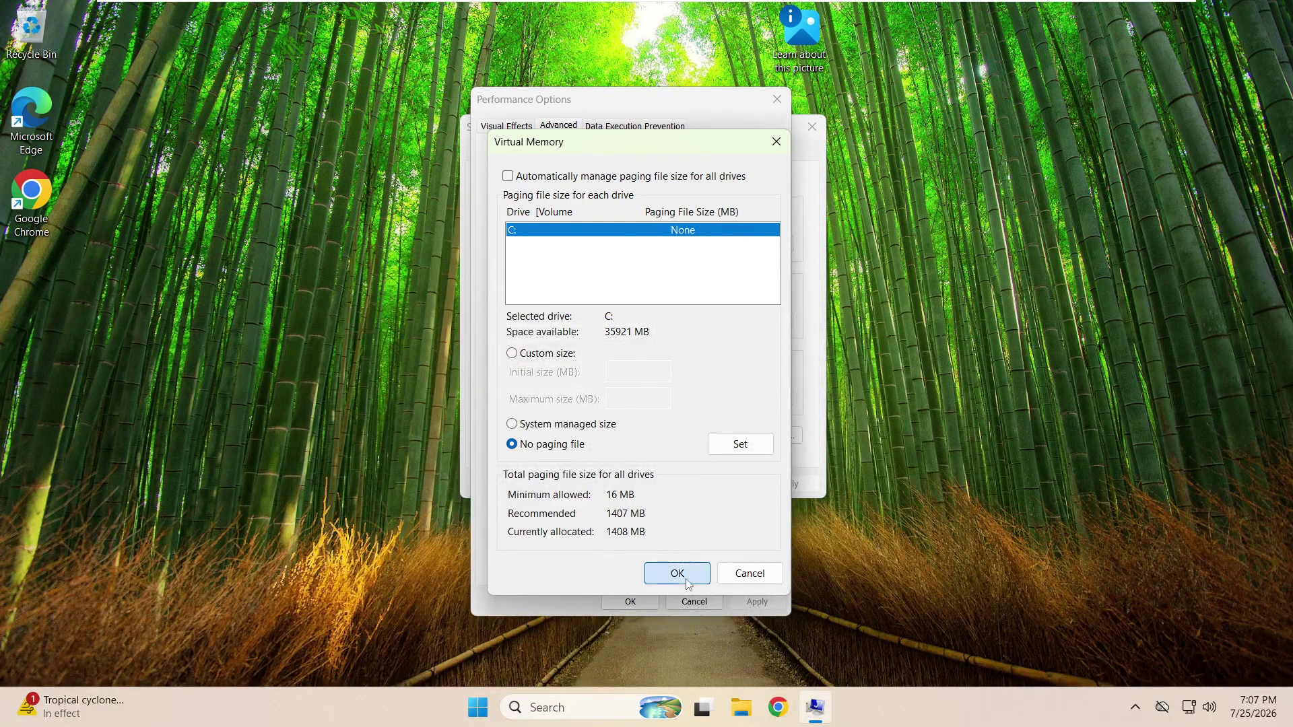
left_click(630, 602)
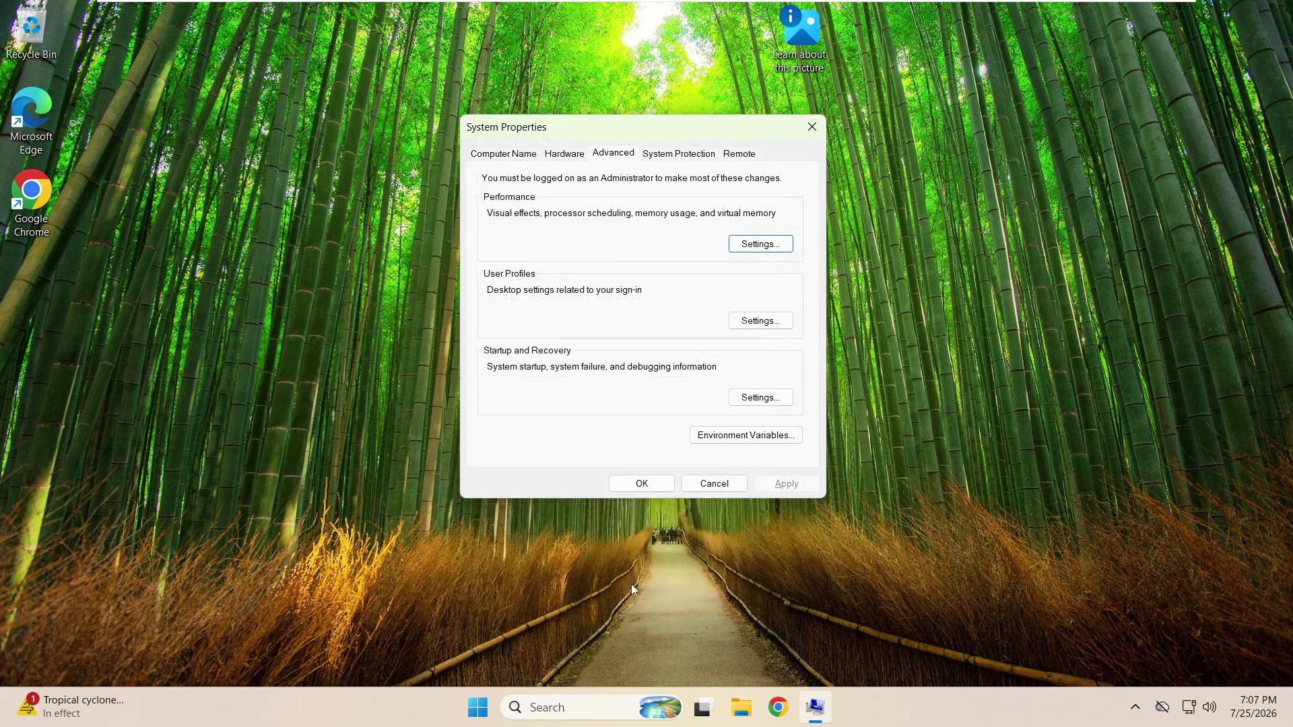
left_click(644, 488)
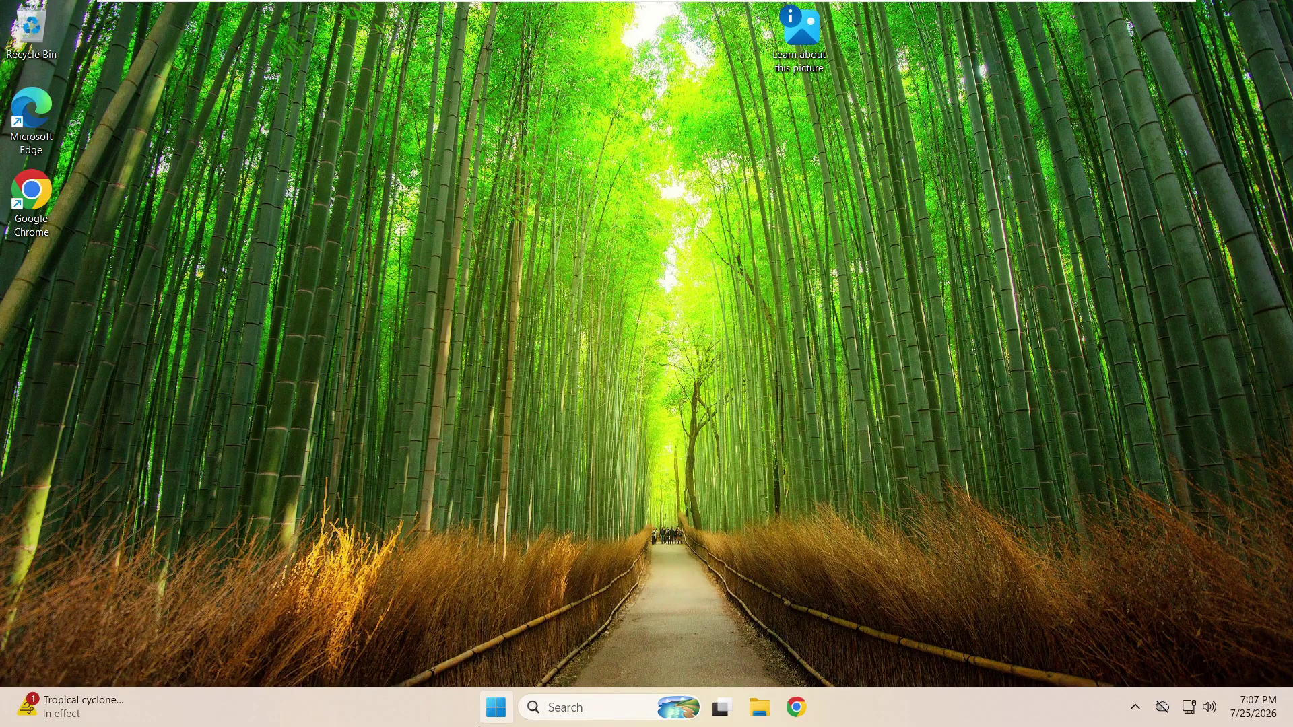
- Restart Windows so that the system protection and paging file changes take effect
left_click(496, 707)
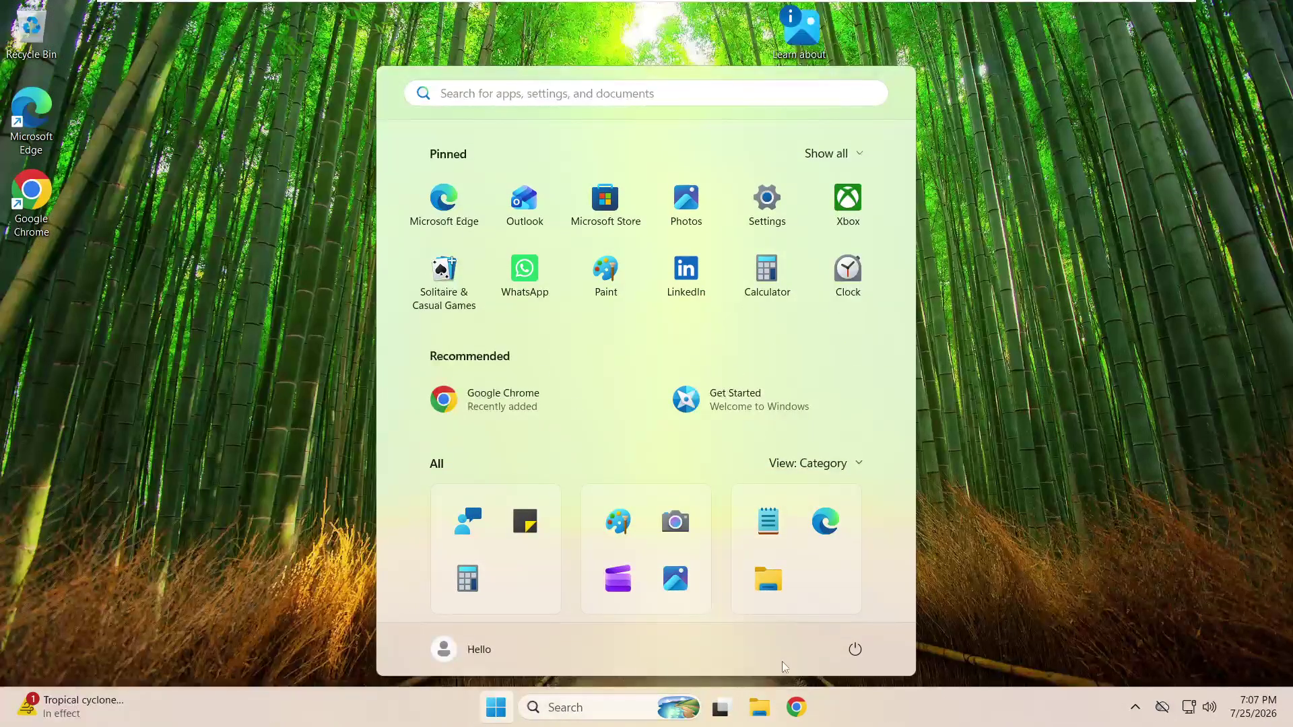
left_click(857, 651)
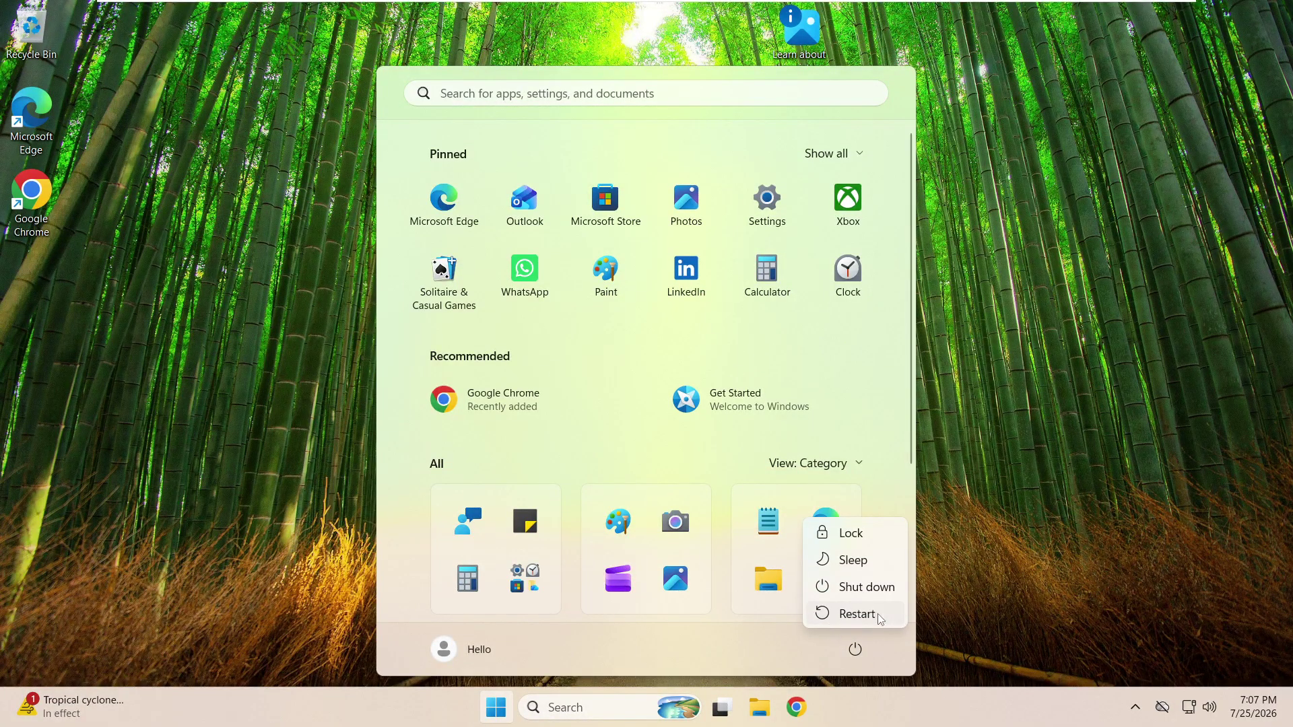
left_click(858, 614)
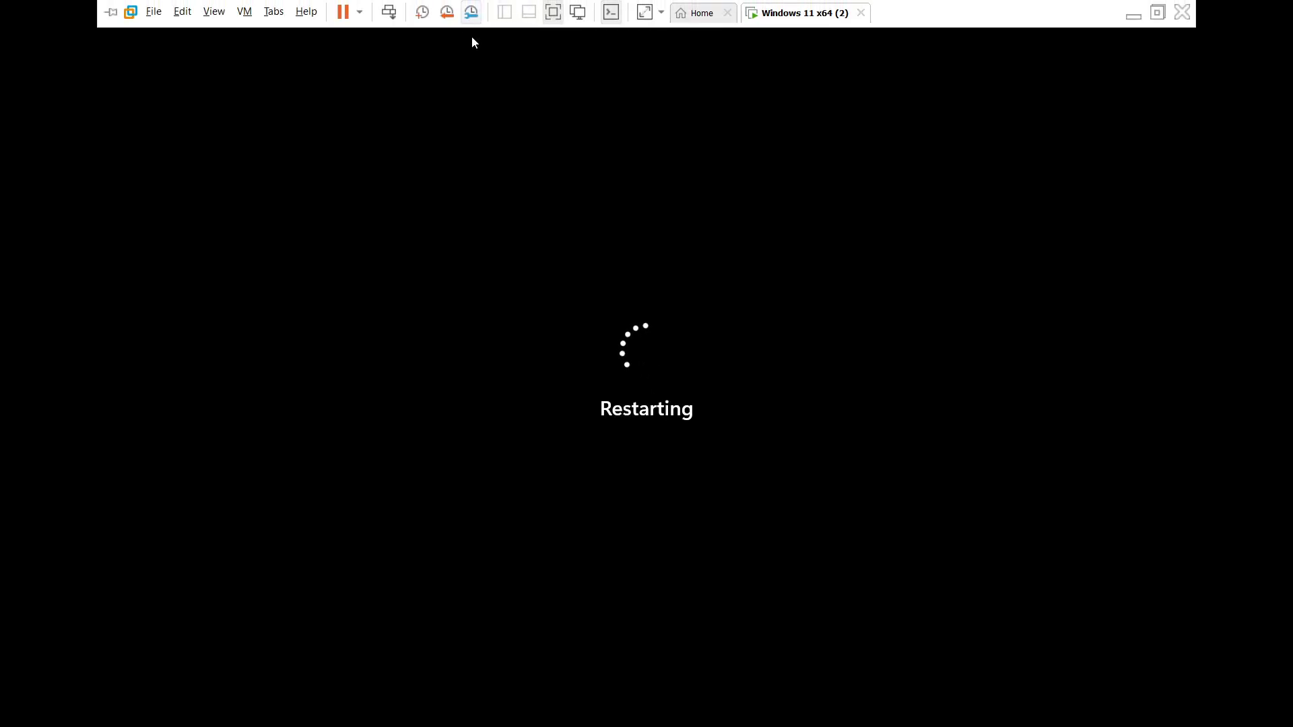
left_click(472, 12)
left_click(866, 218)
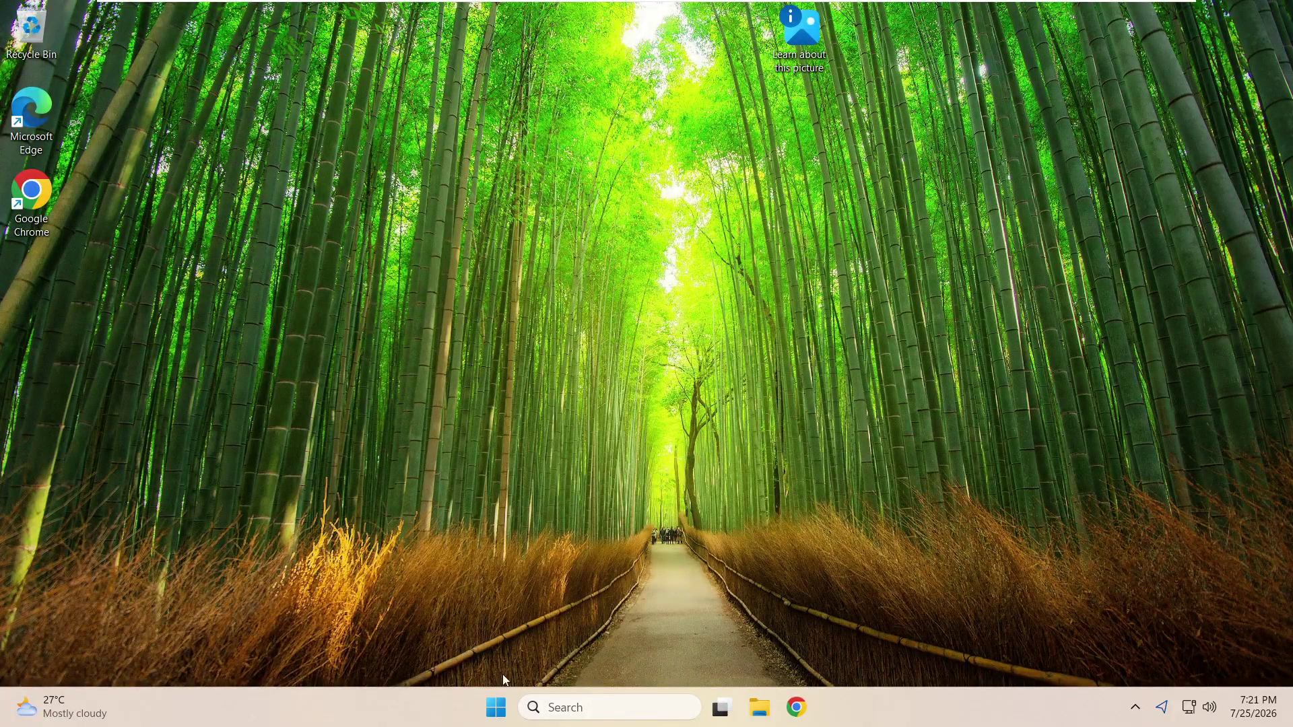
- Shrink the C: volume by 300 MB in Disk Management
right_click(497, 704)
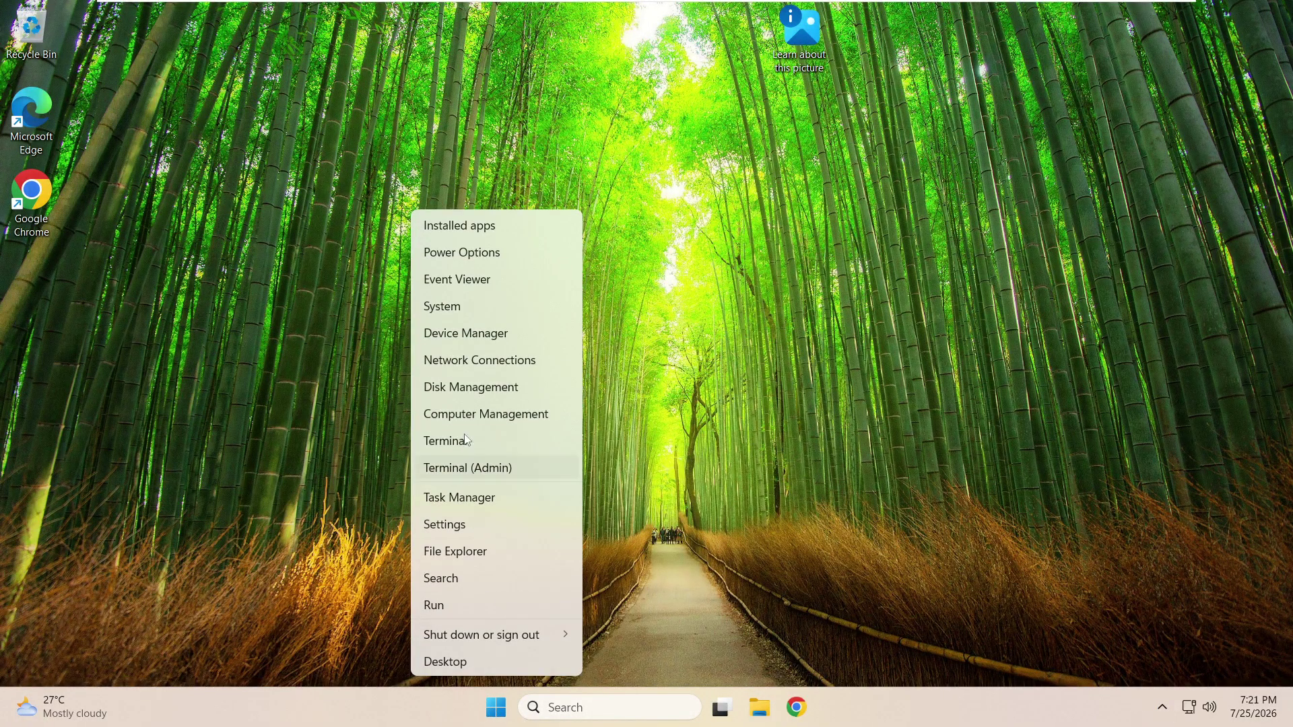
left_click(459, 392)
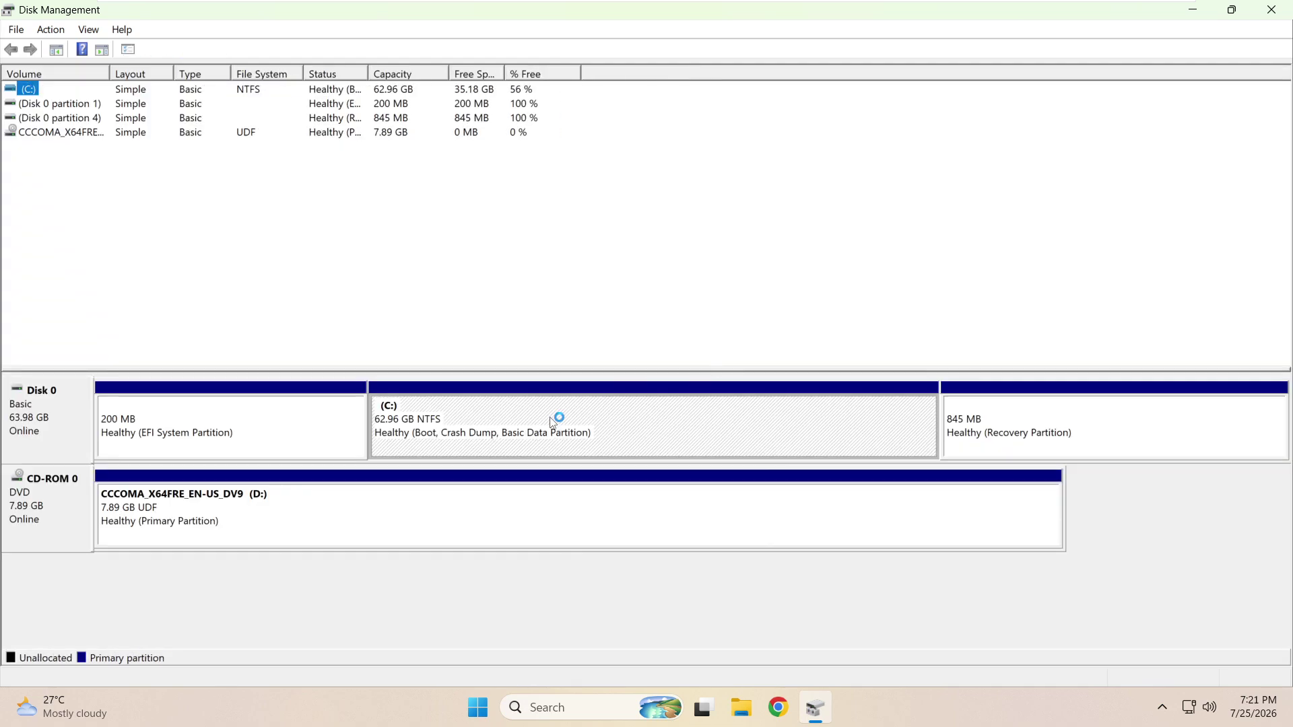
right_click(553, 419)
left_click(631, 556)
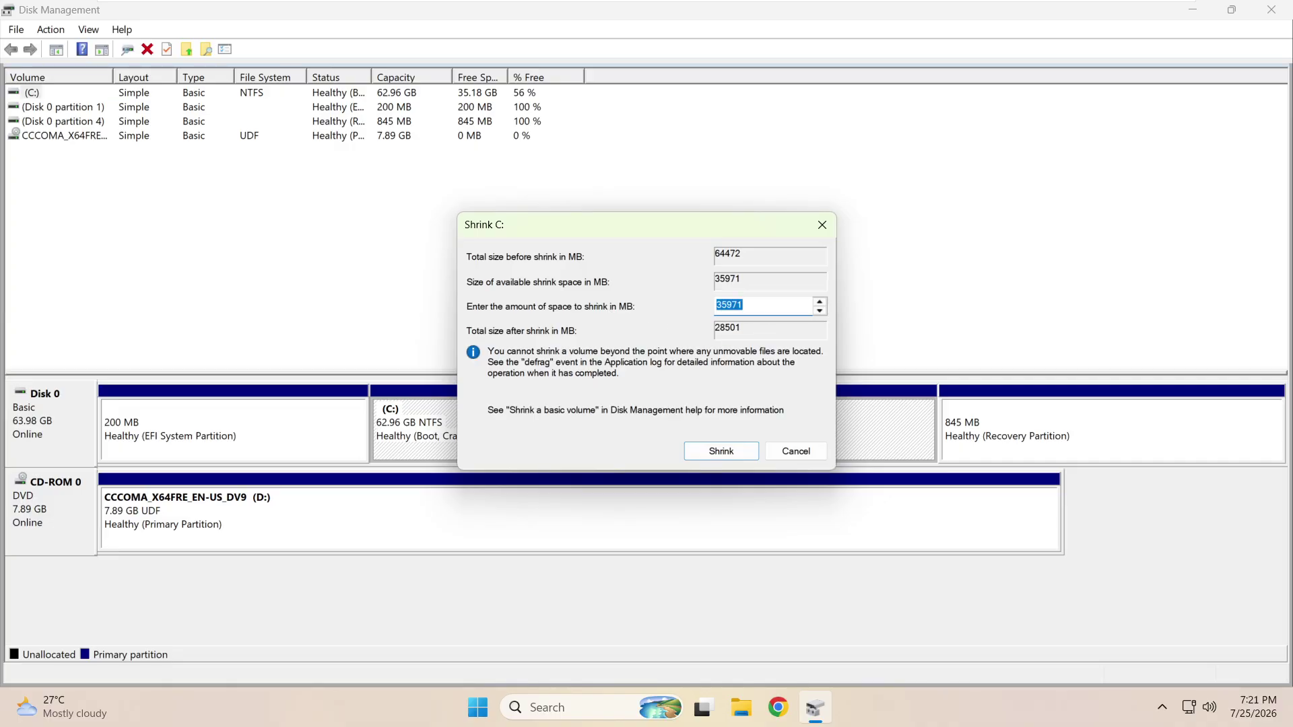
type("300")
left_click(719, 449)
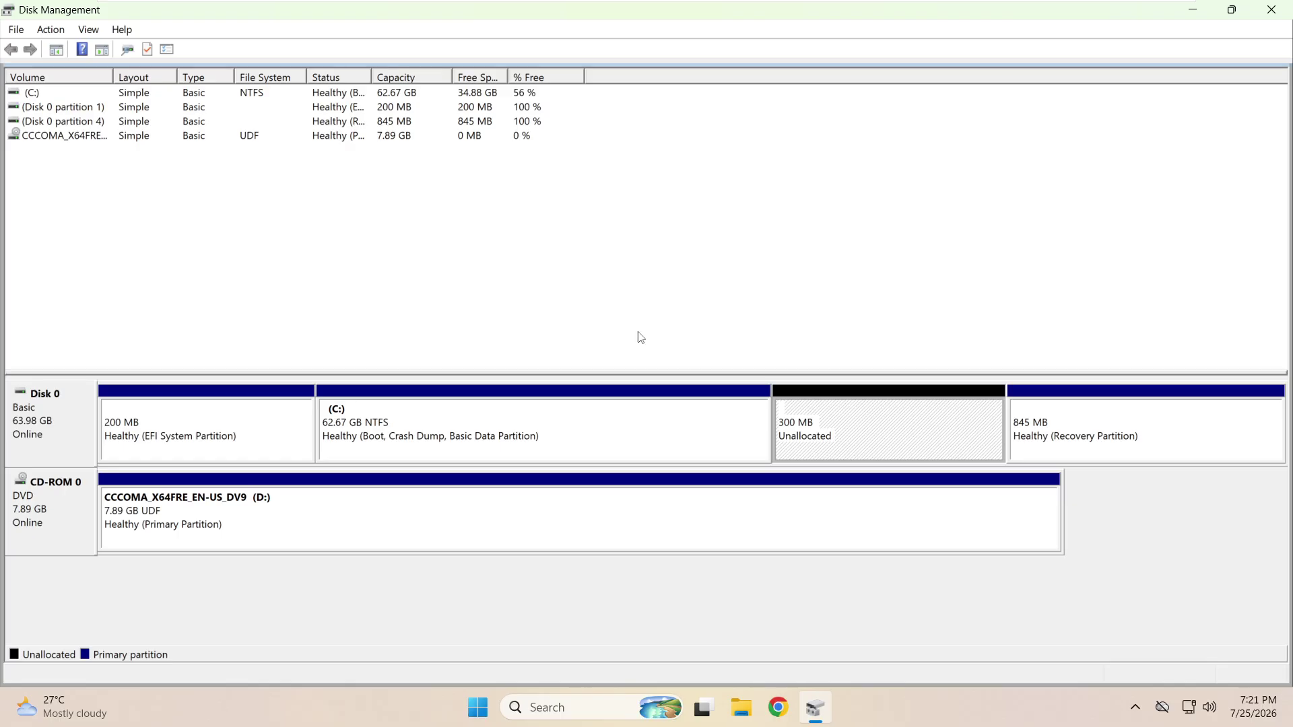
- Open the advanced system settings and set virtual memory to System managed size with automatic paging file management for all drives
key("super")
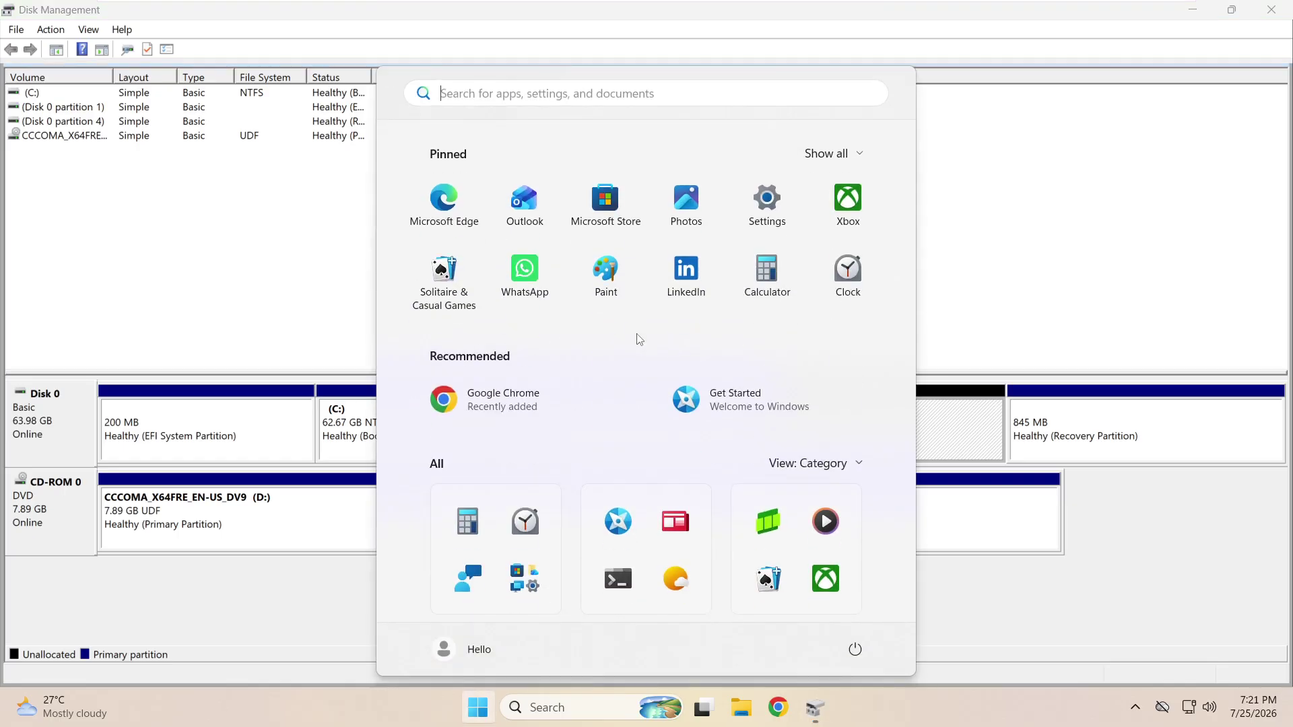
type("view ad")
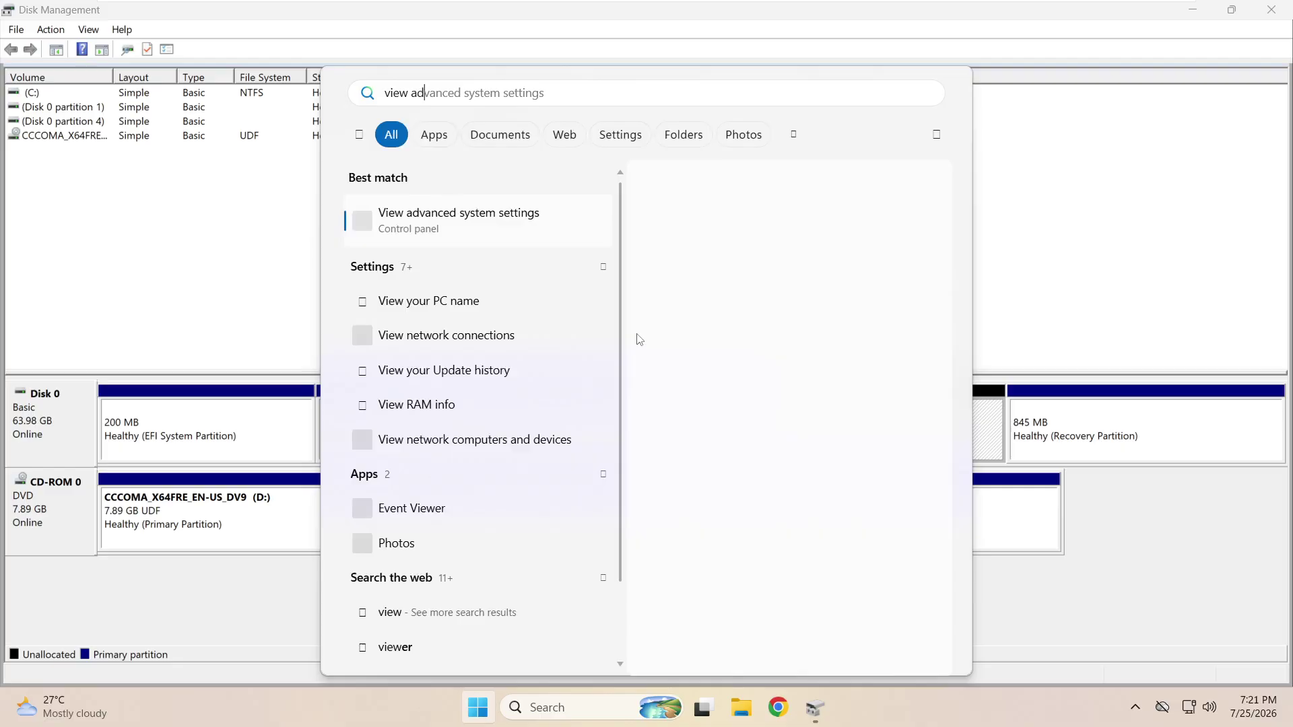
type("vanced")
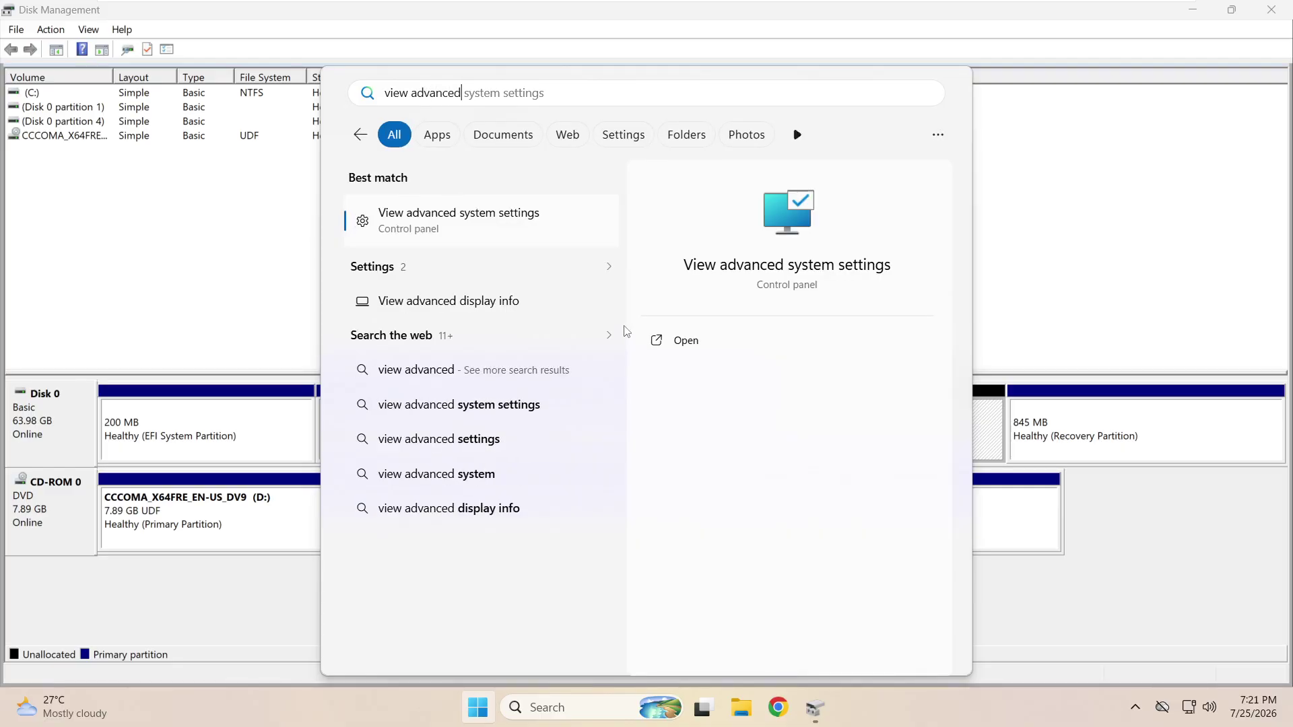
left_click(433, 216)
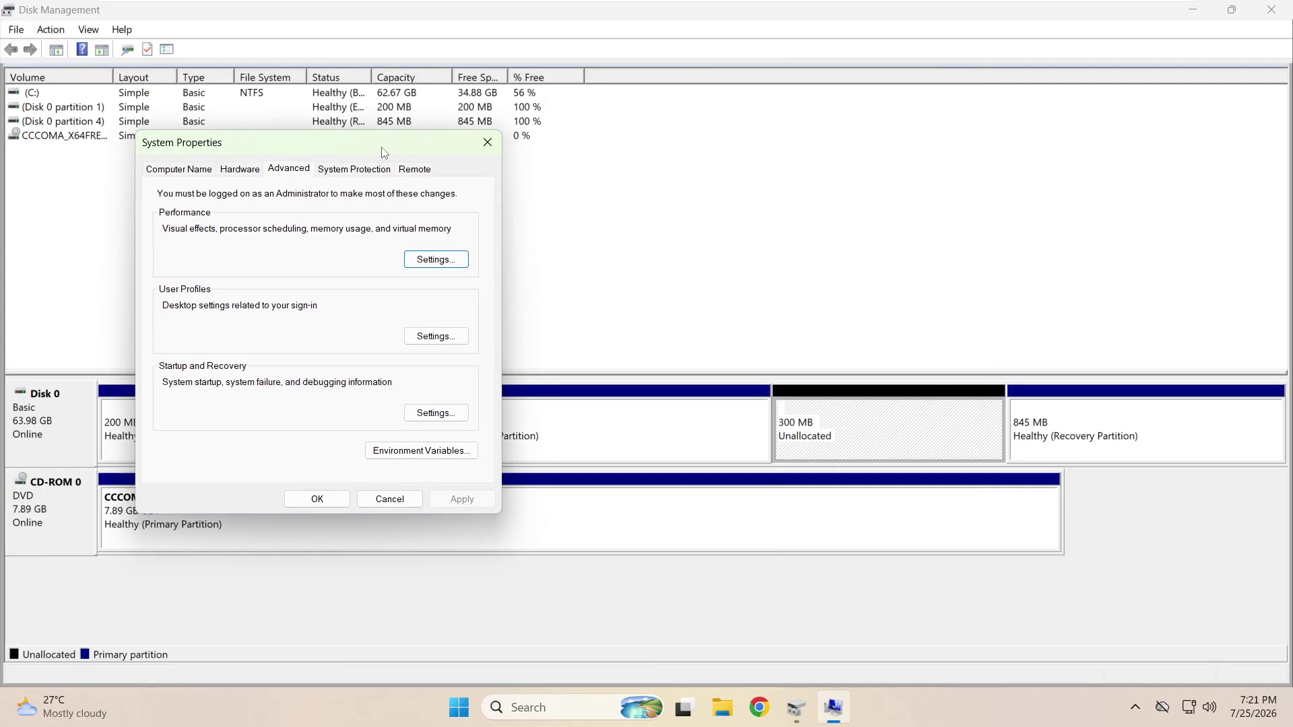
left_click_drag(382, 152, 779, 134)
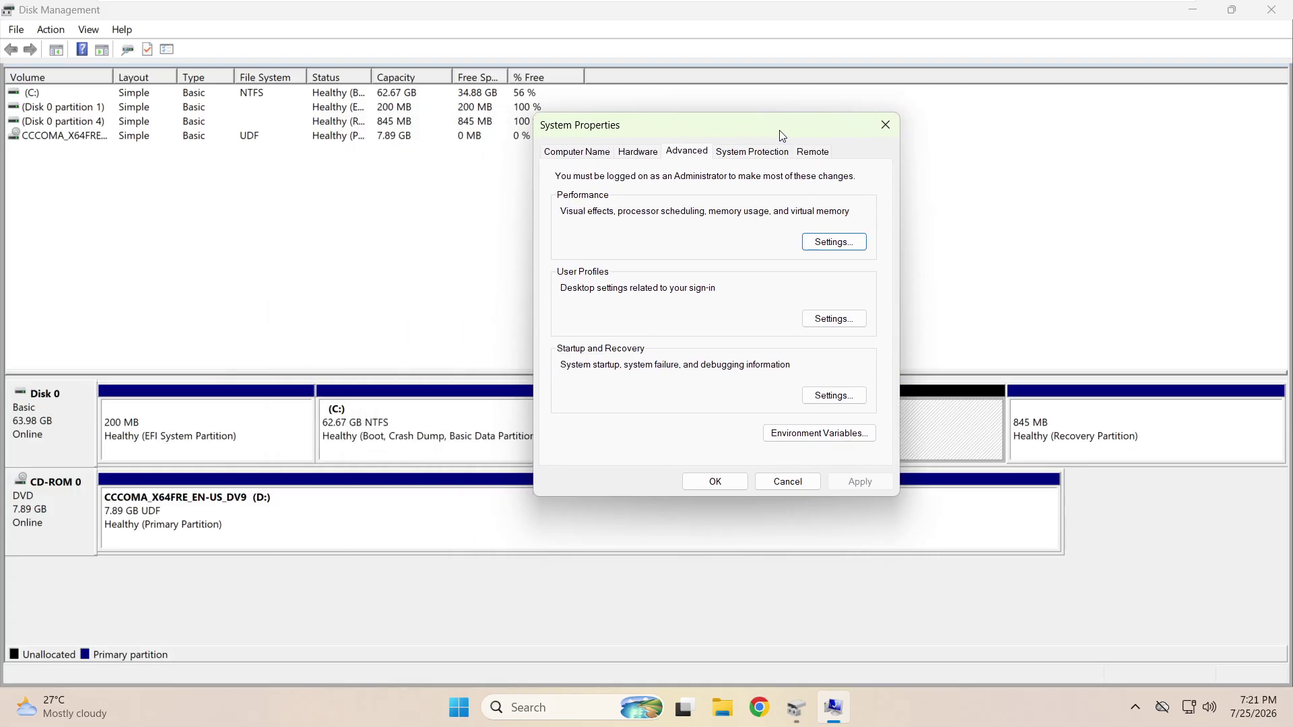
left_click(841, 243)
left_click(649, 190)
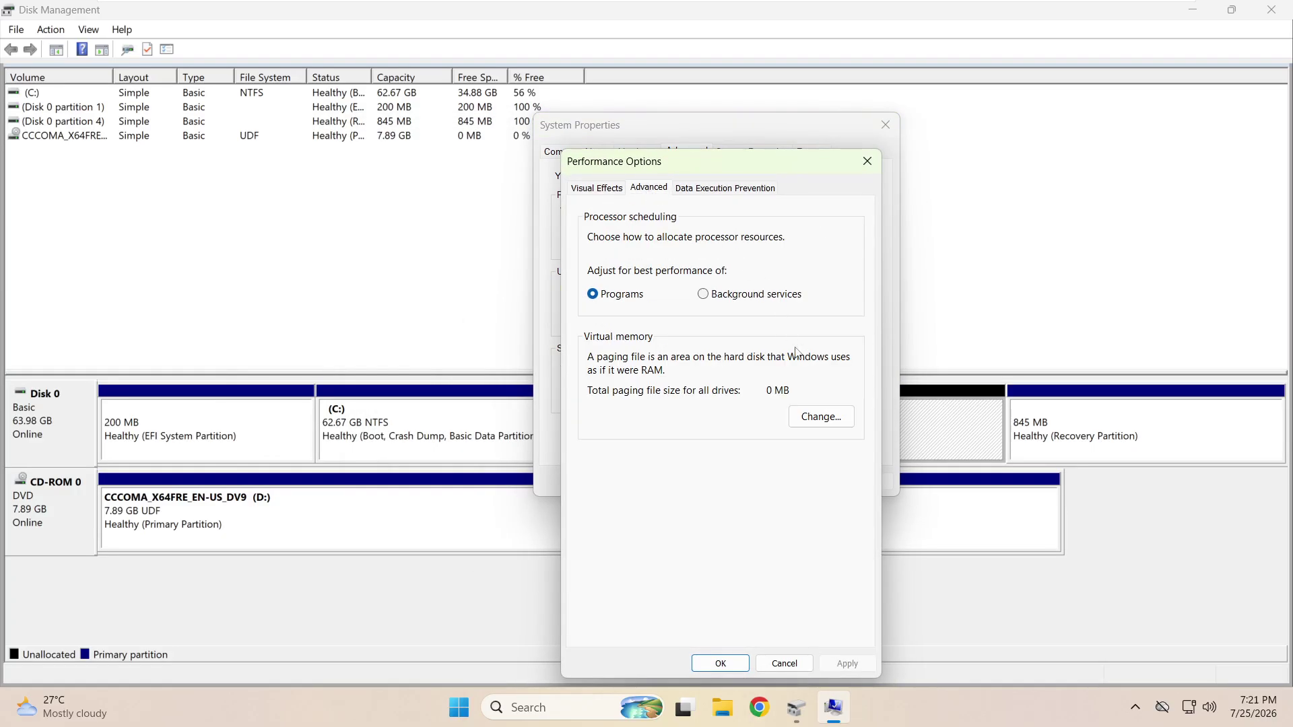
left_click(820, 418)
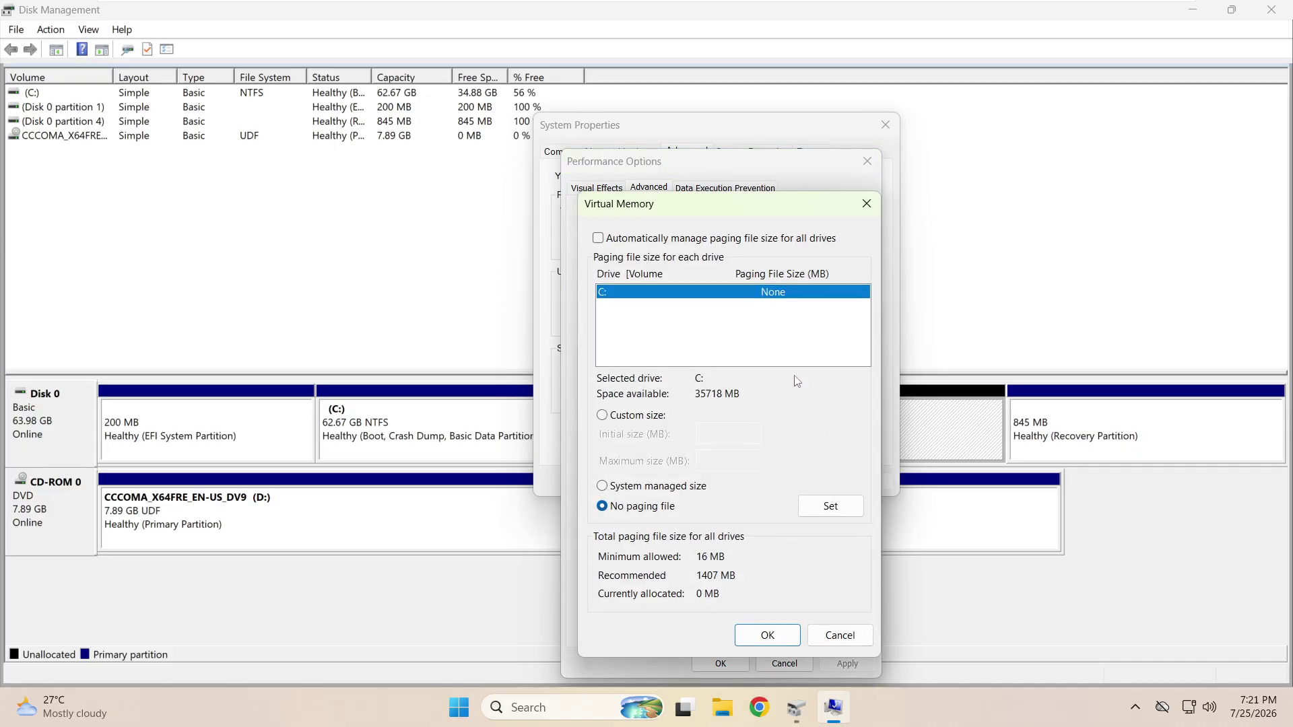
left_click(617, 492)
left_click(648, 237)
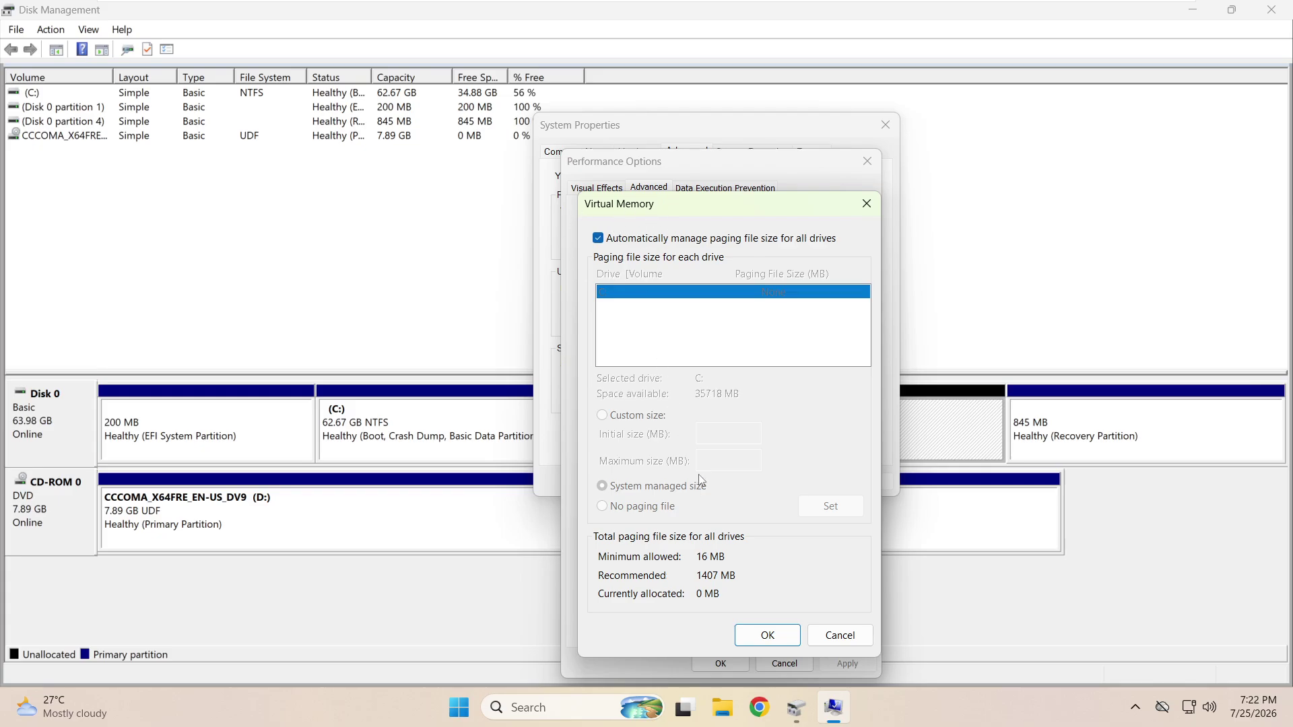
left_click(788, 643)
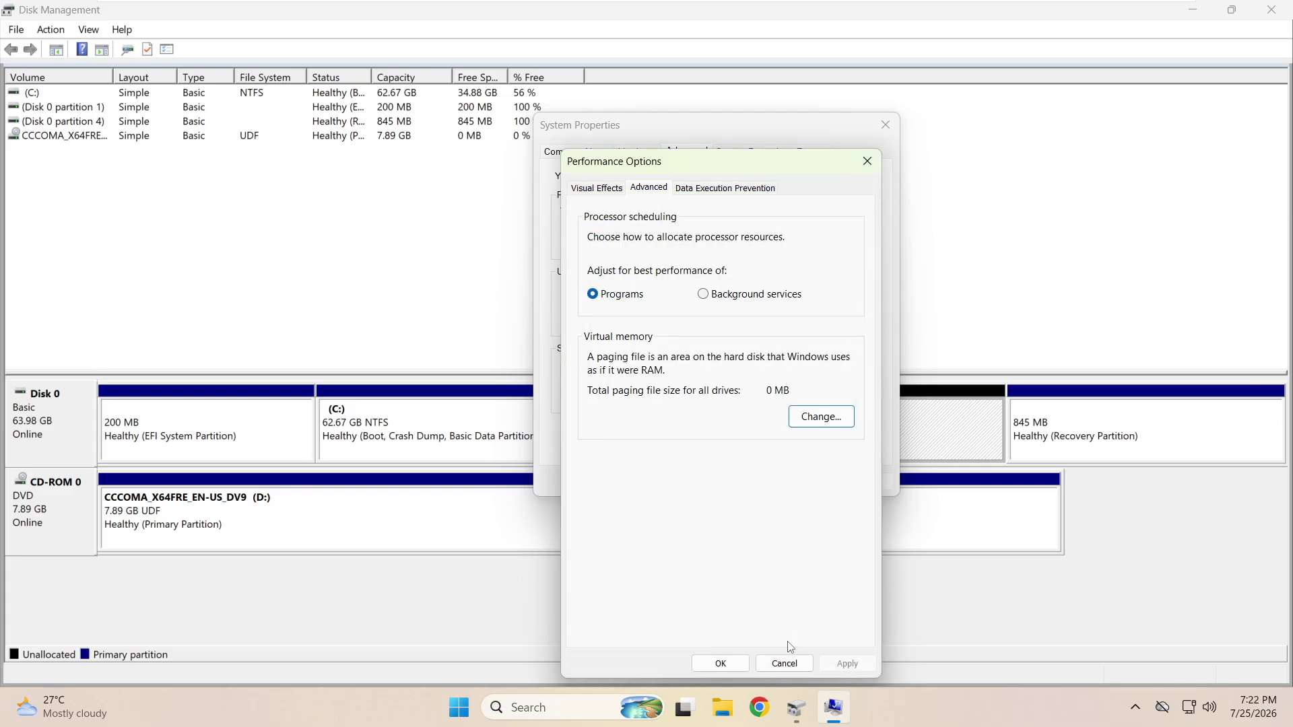
left_click(720, 664)
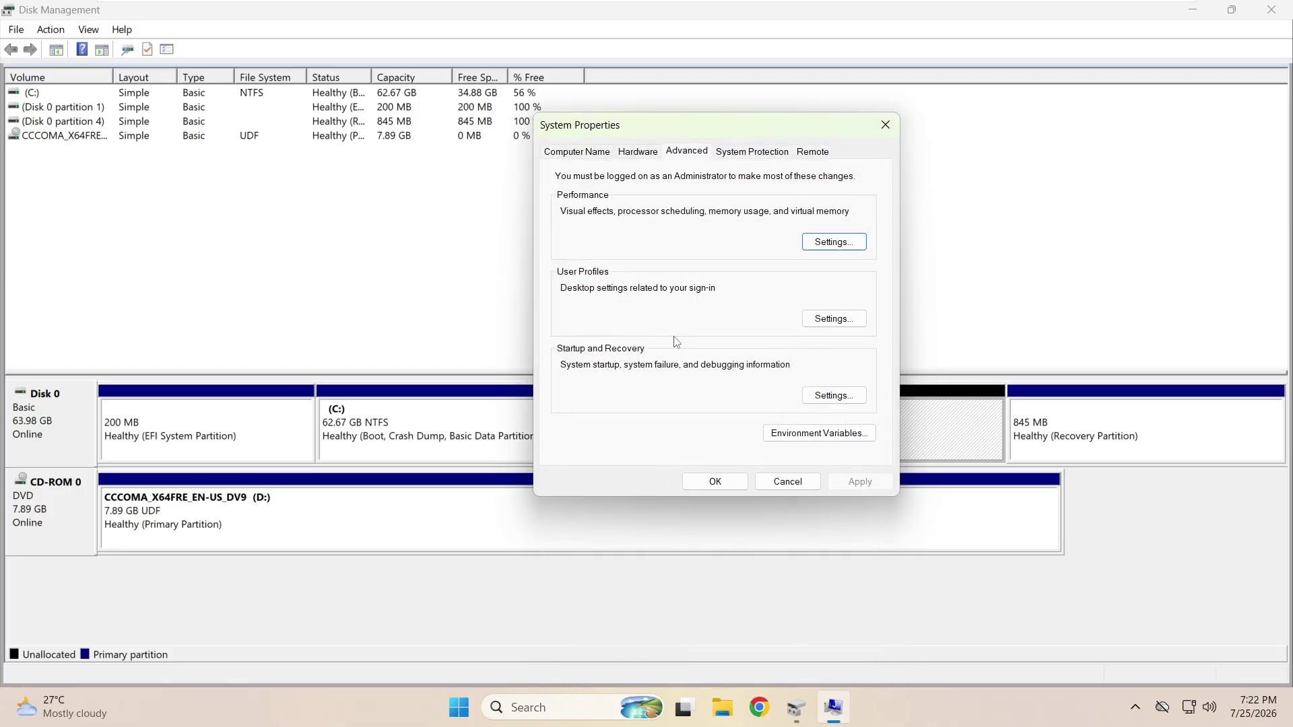
- Turn on system protection for Local Disk (C:) and apply the restore settings
left_click(768, 154)
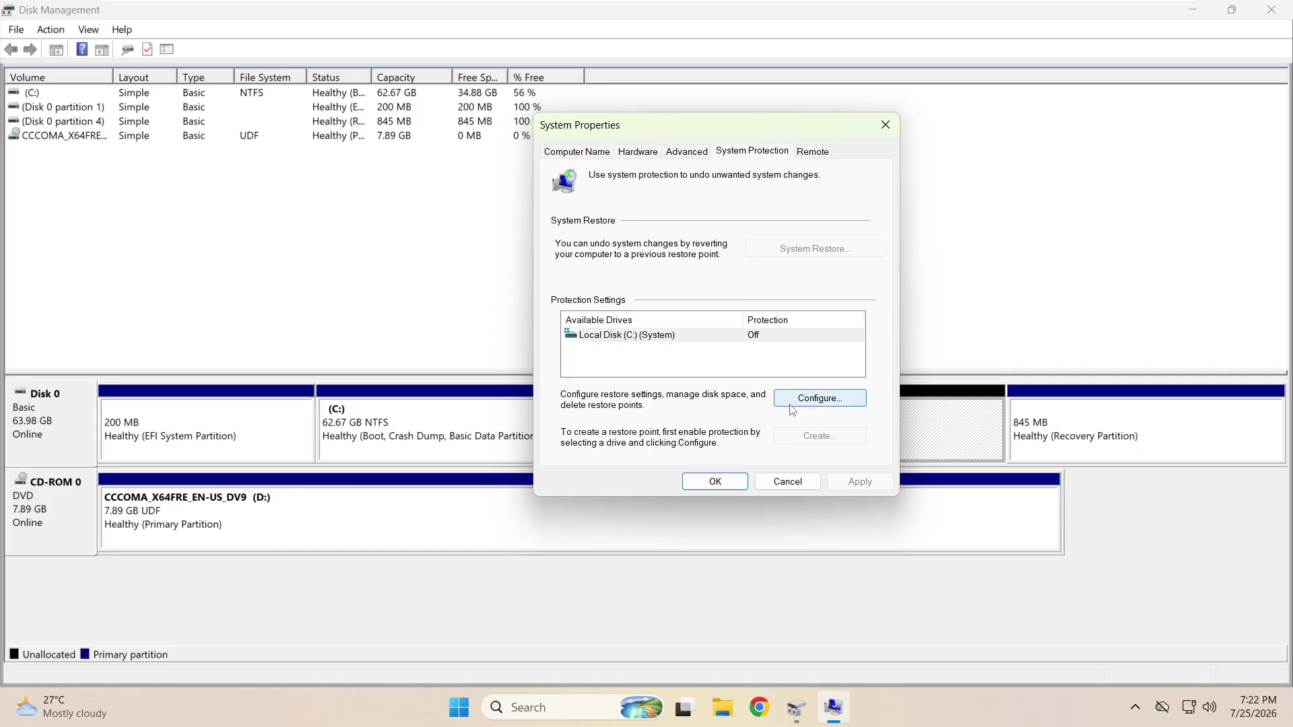
left_click(617, 335)
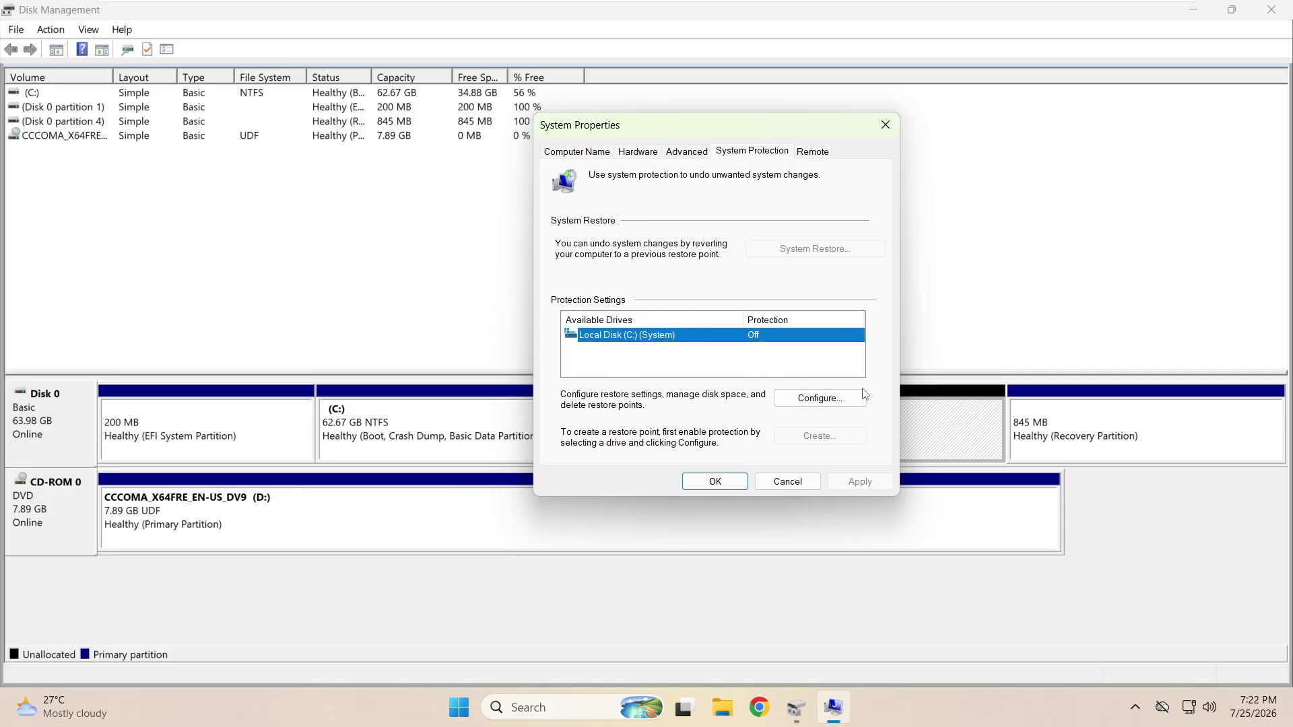
left_click(822, 398)
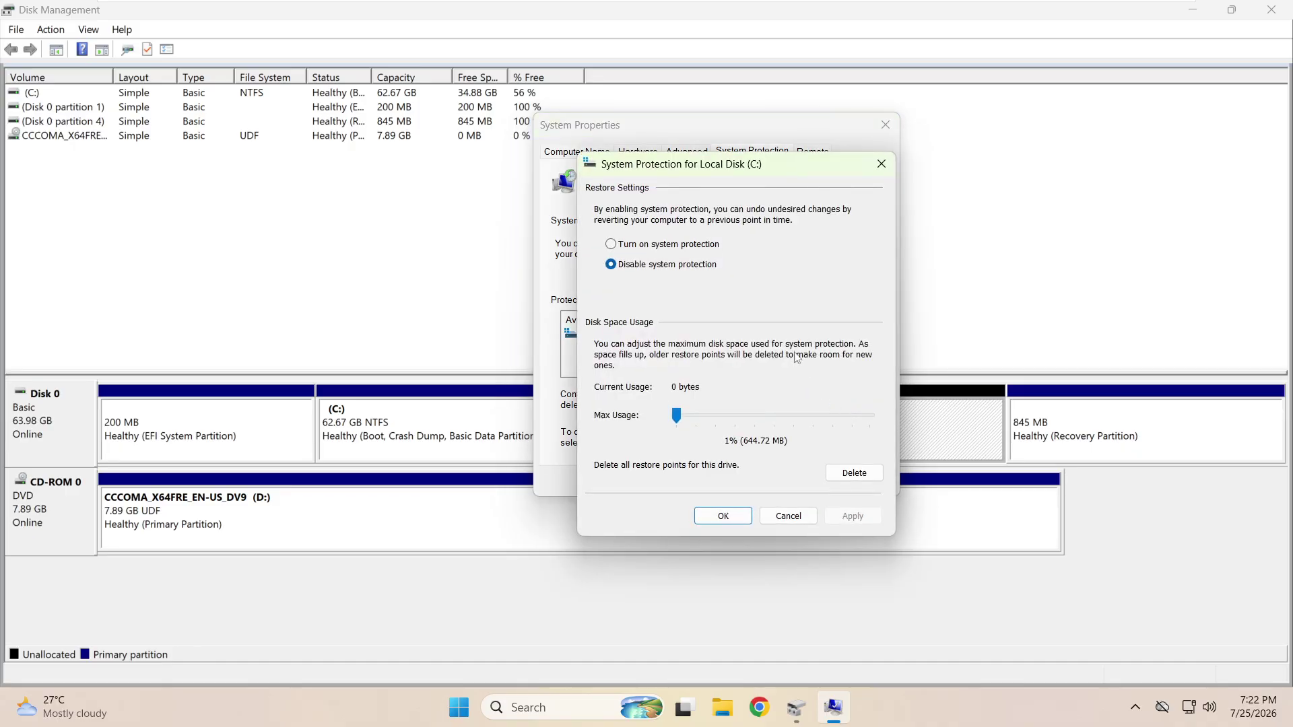
left_click(645, 247)
left_click(848, 516)
left_click(734, 519)
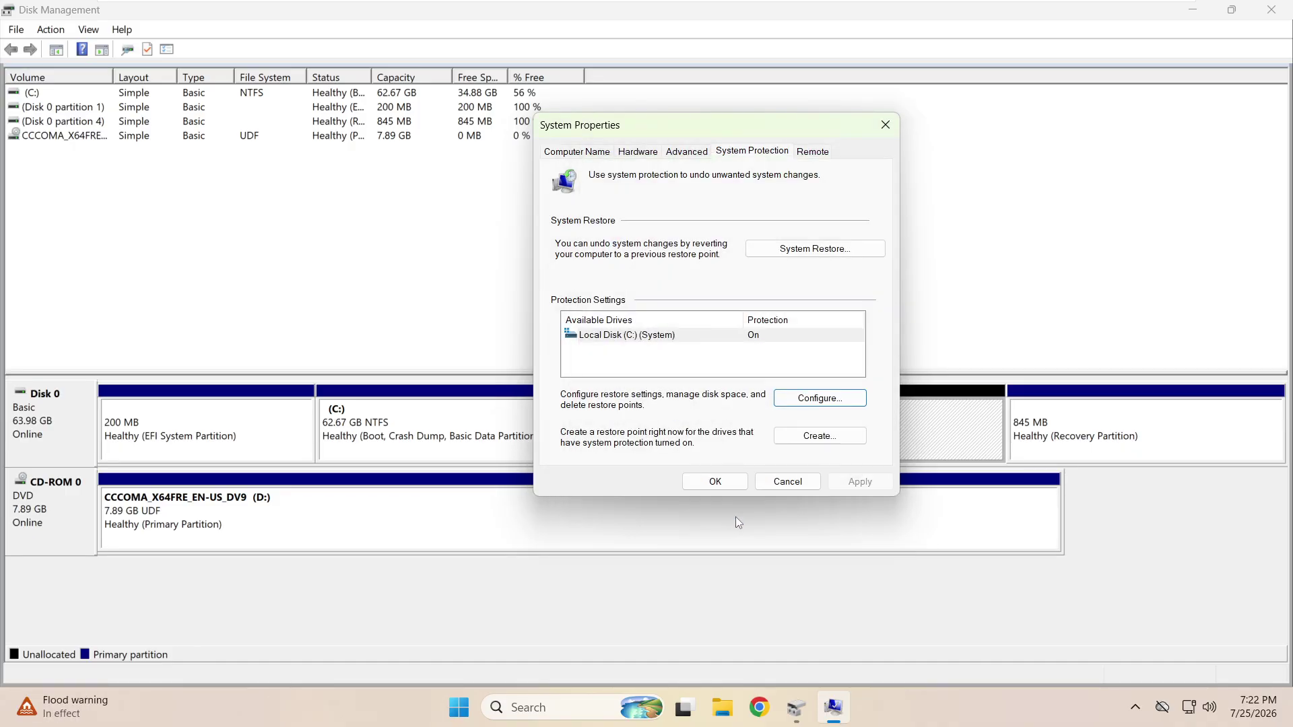